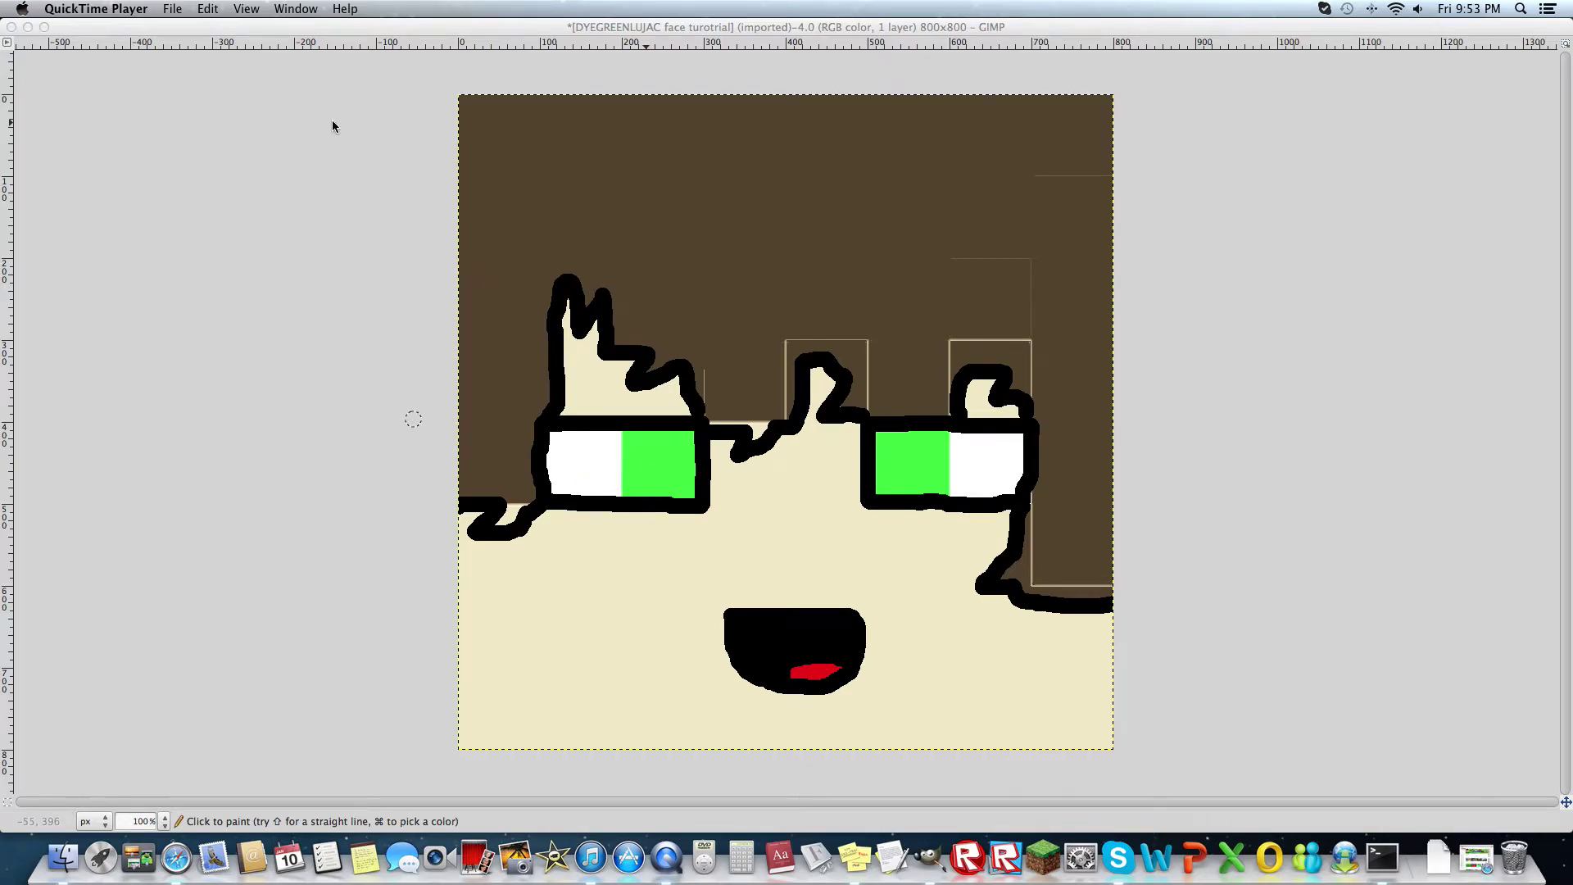
Switch from QuickTime Player to GIMP, showing the 800×800 face drawing
left_click(337, 210)
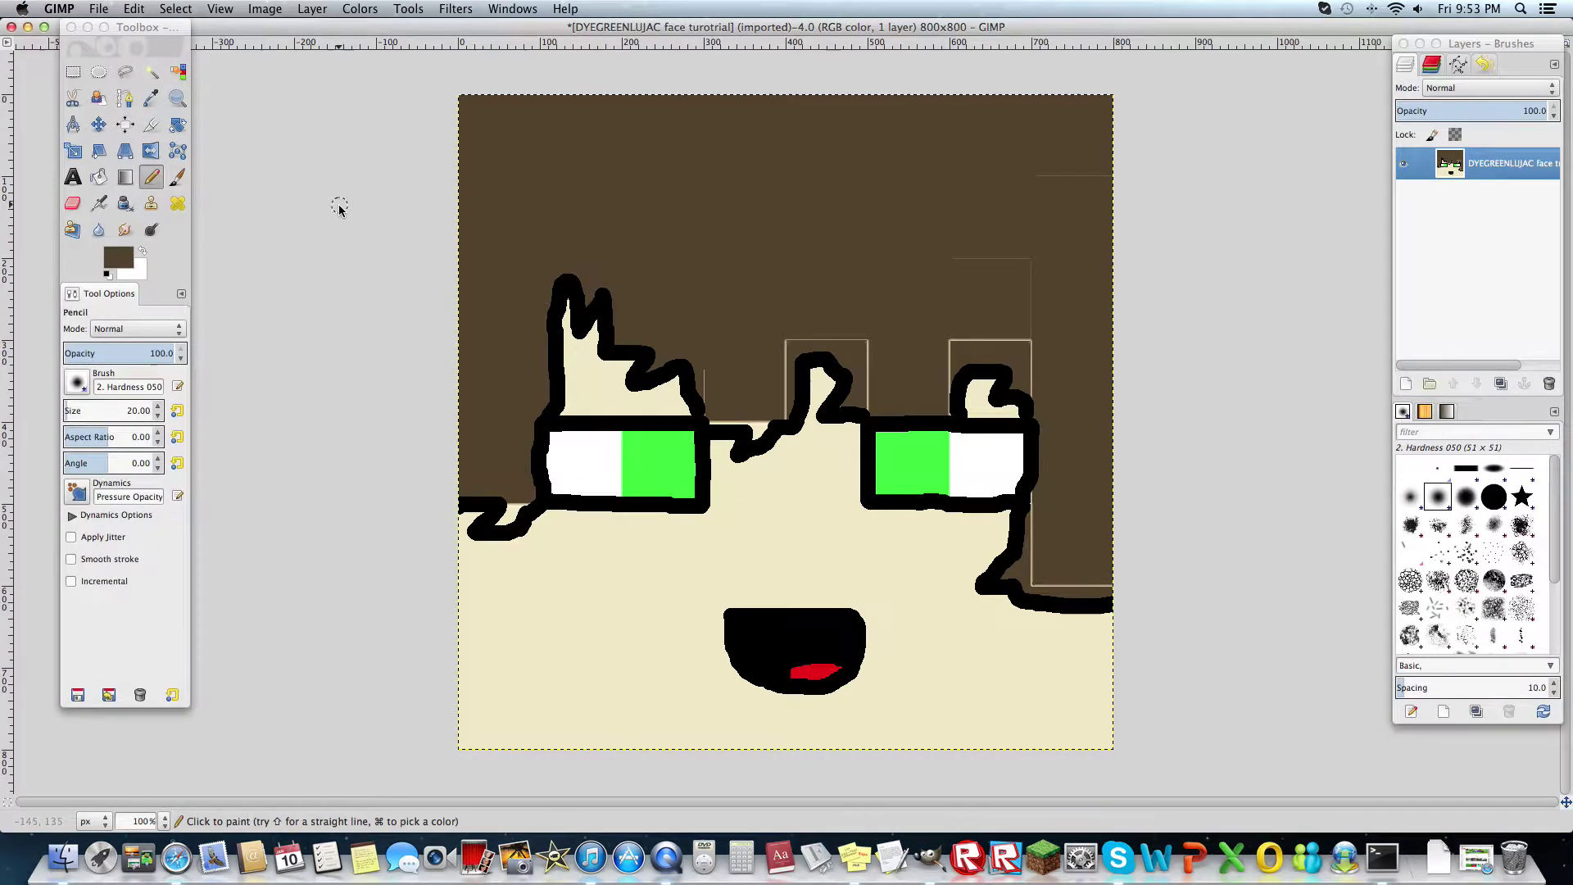
left_click(259, 13)
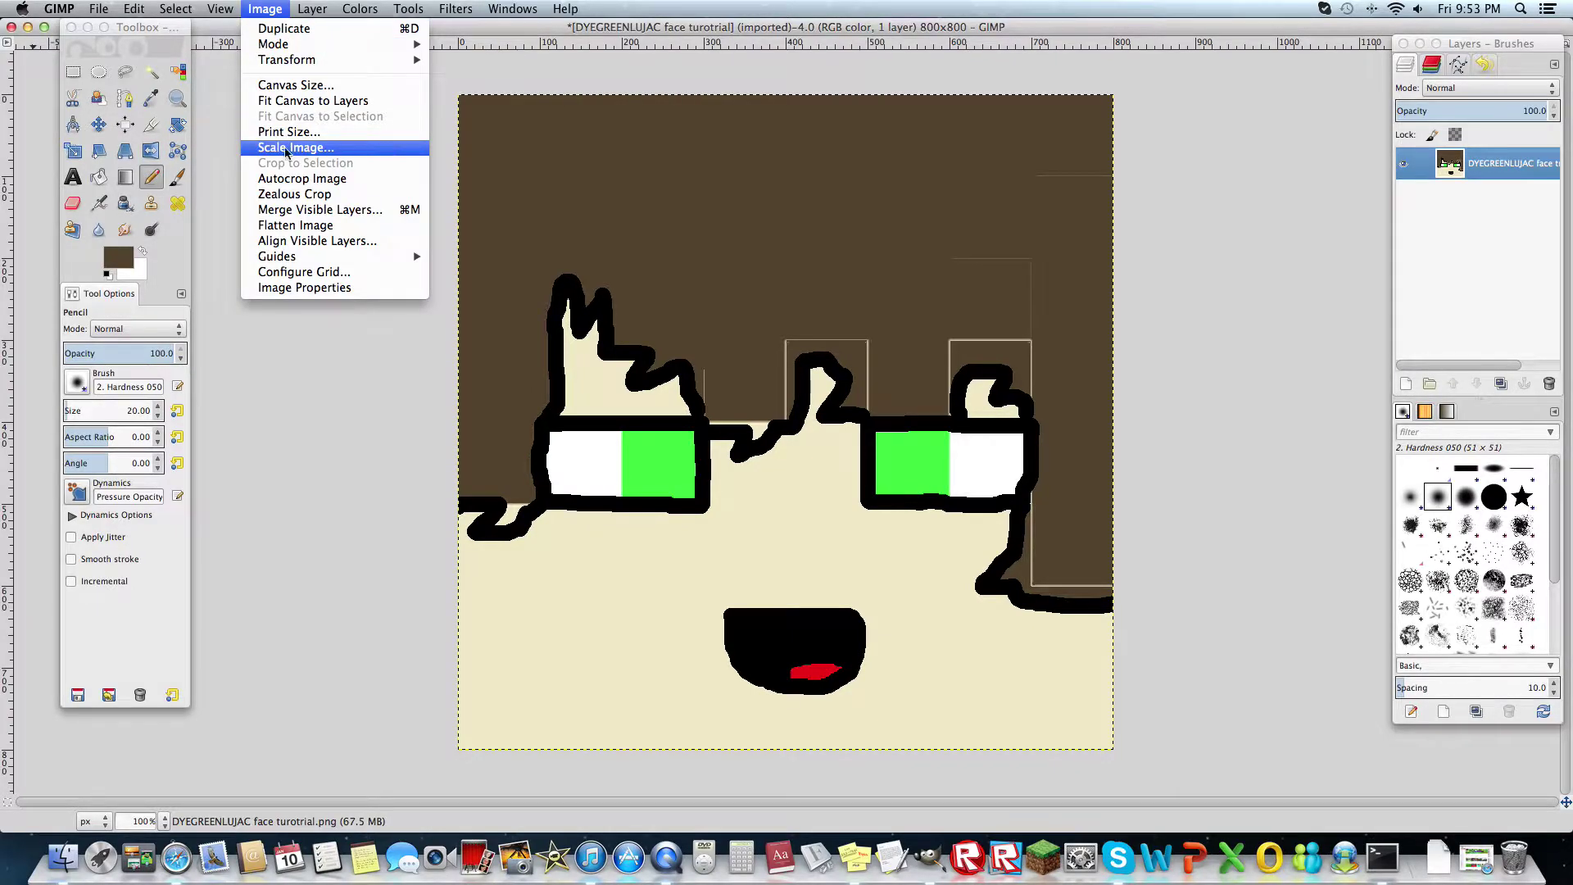
key("super+Tab")
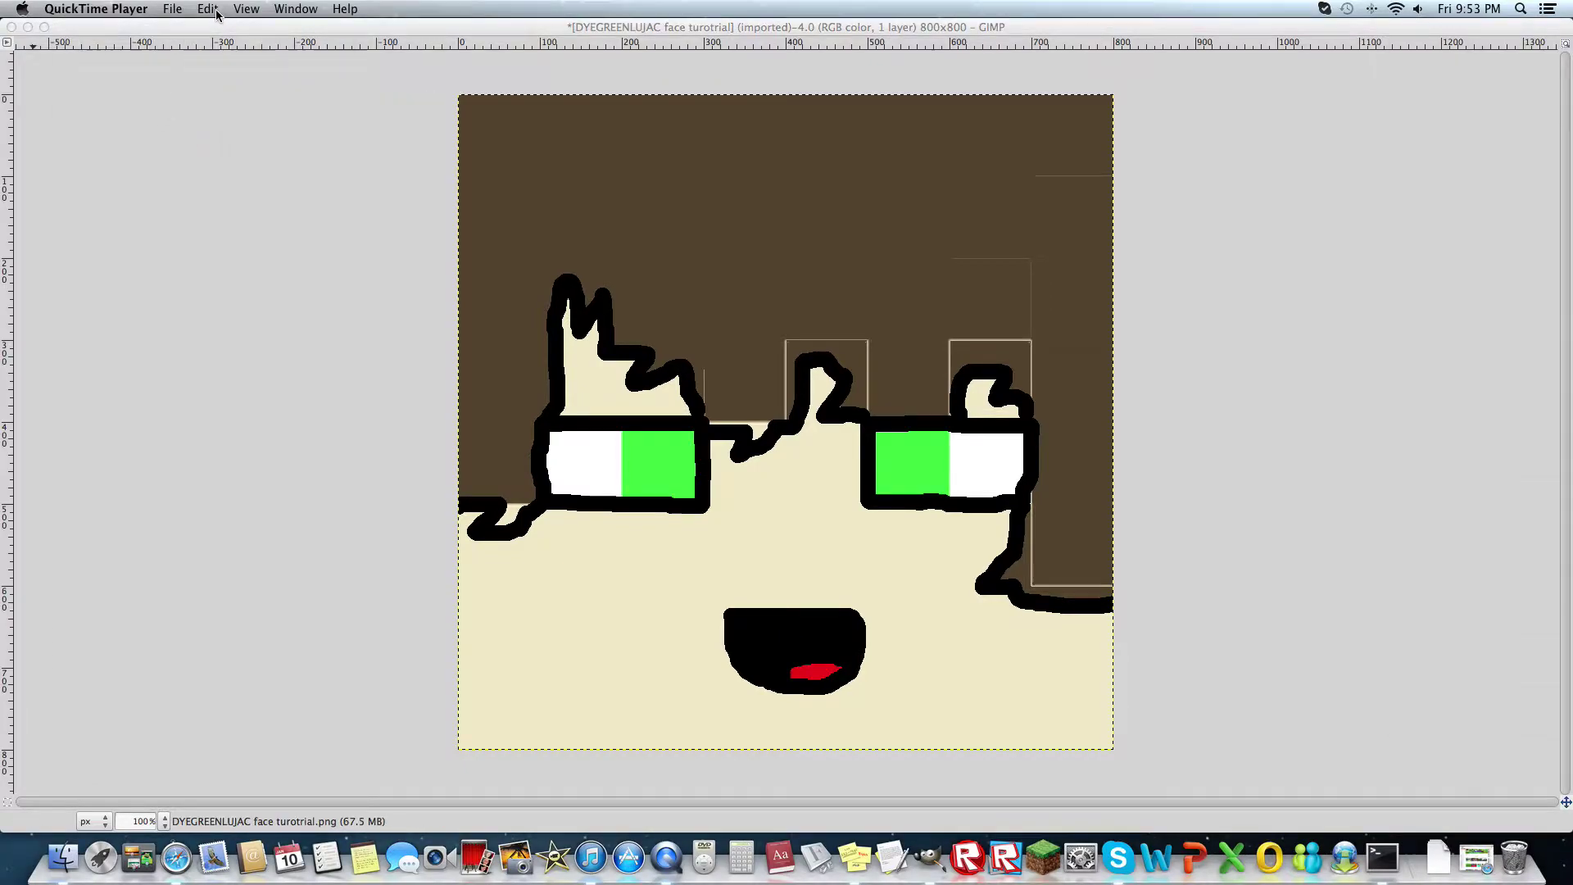
left_click(327, 118)
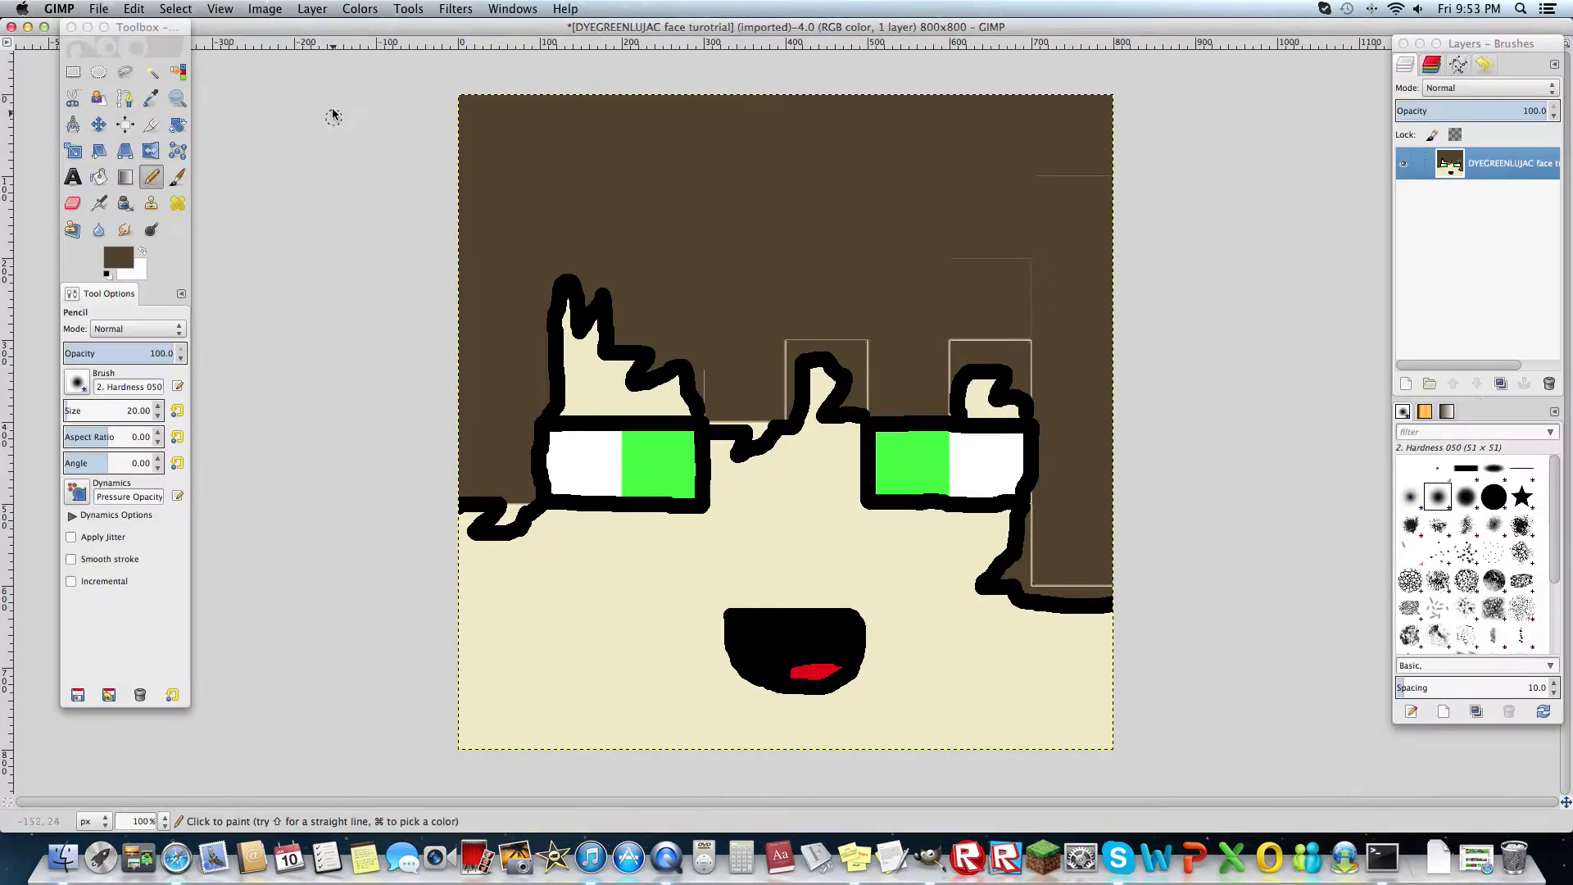
left_click(98, 9)
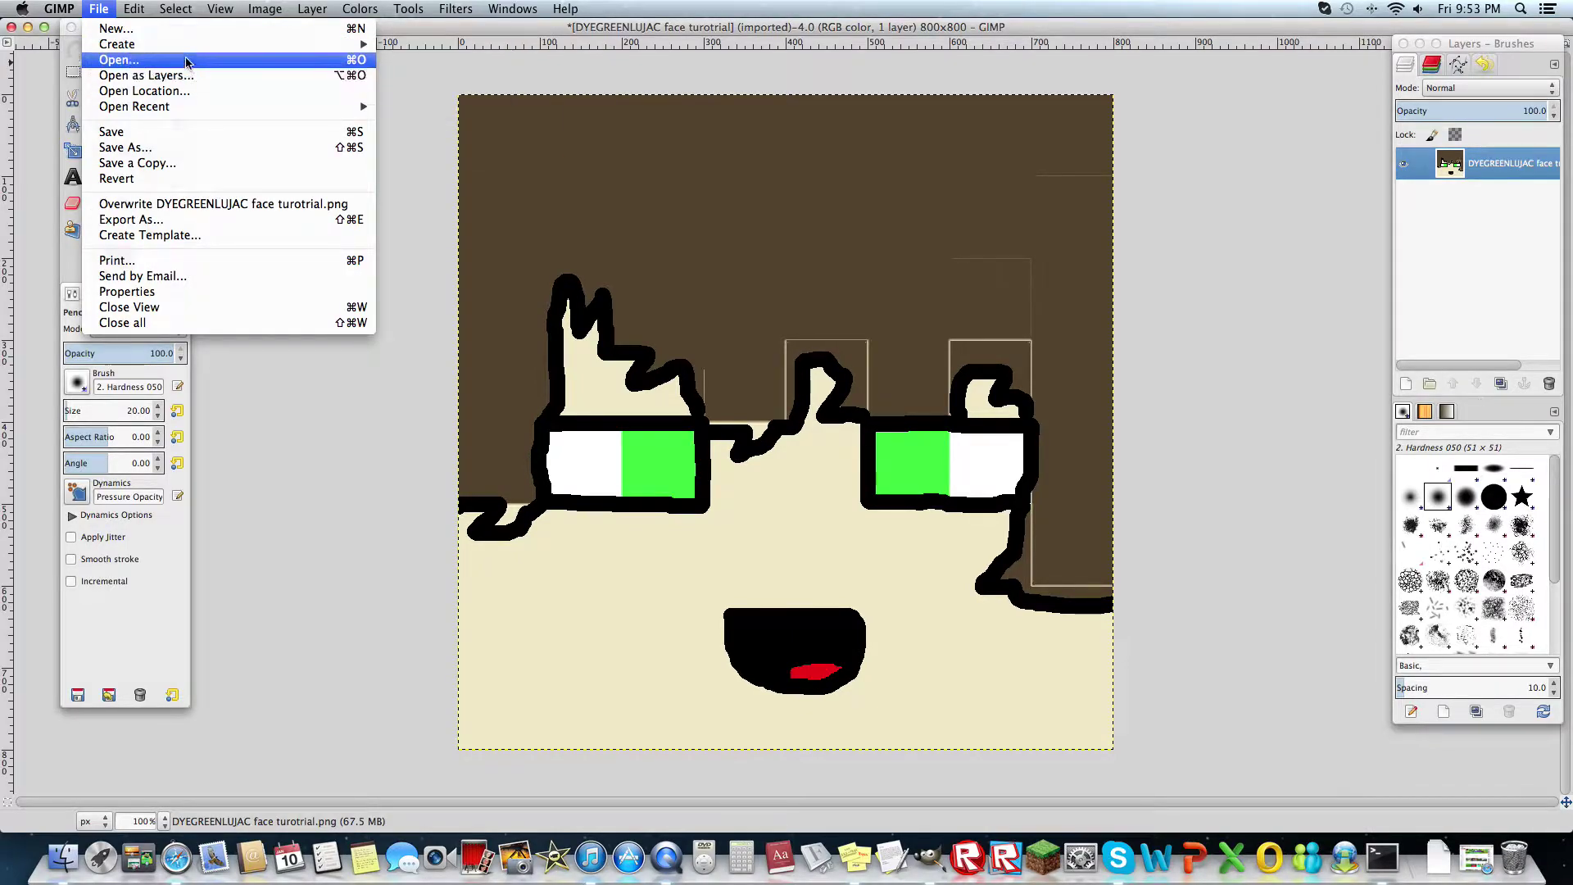
left_click(393, 82)
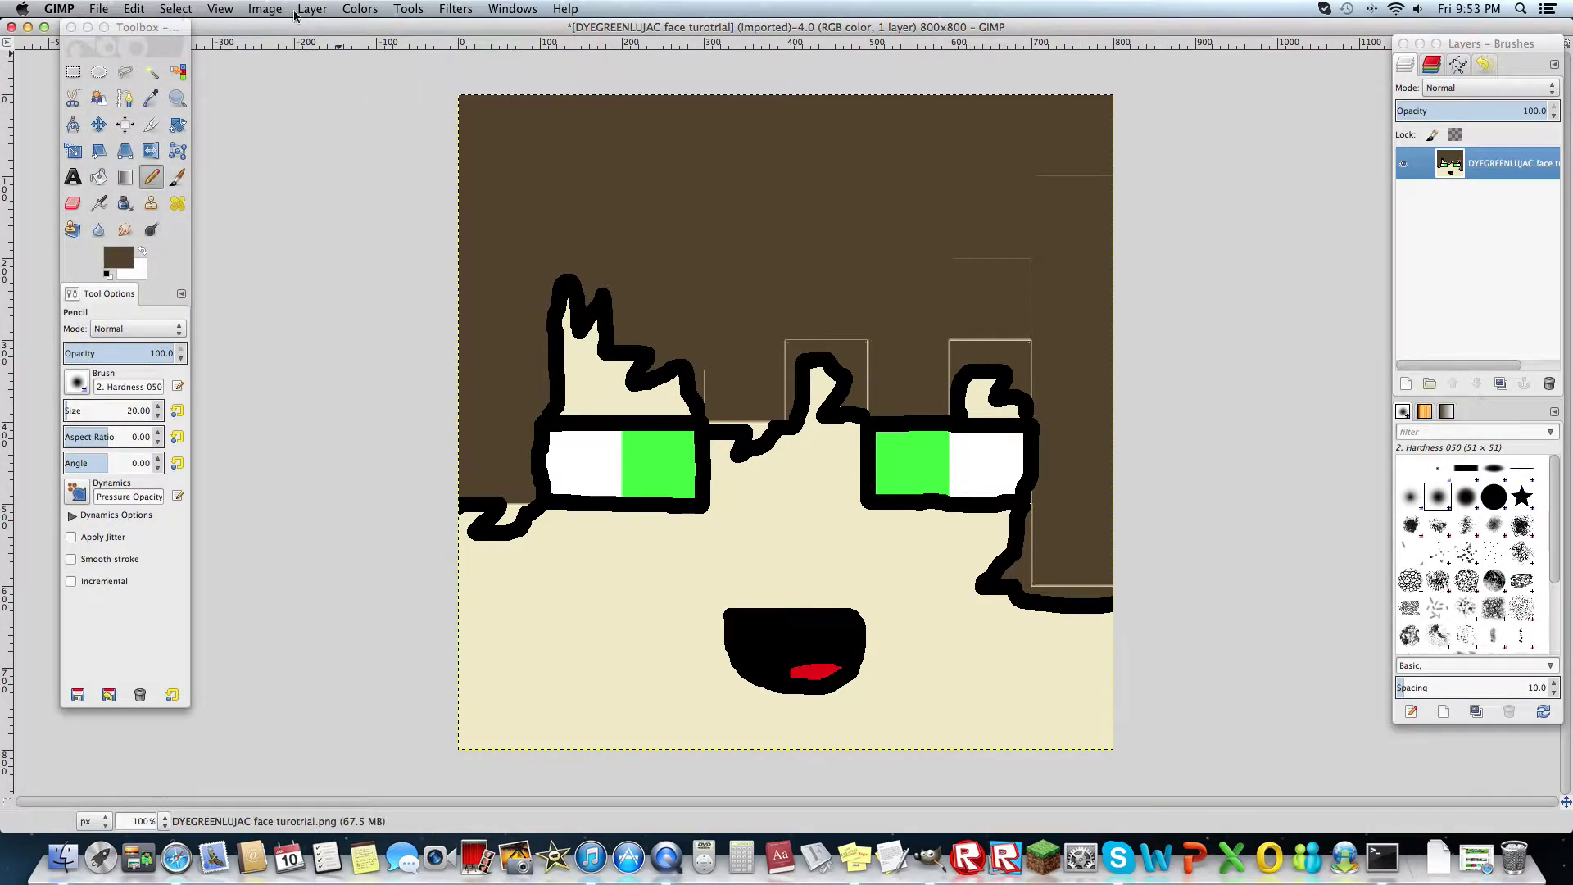
left_click(266, 10)
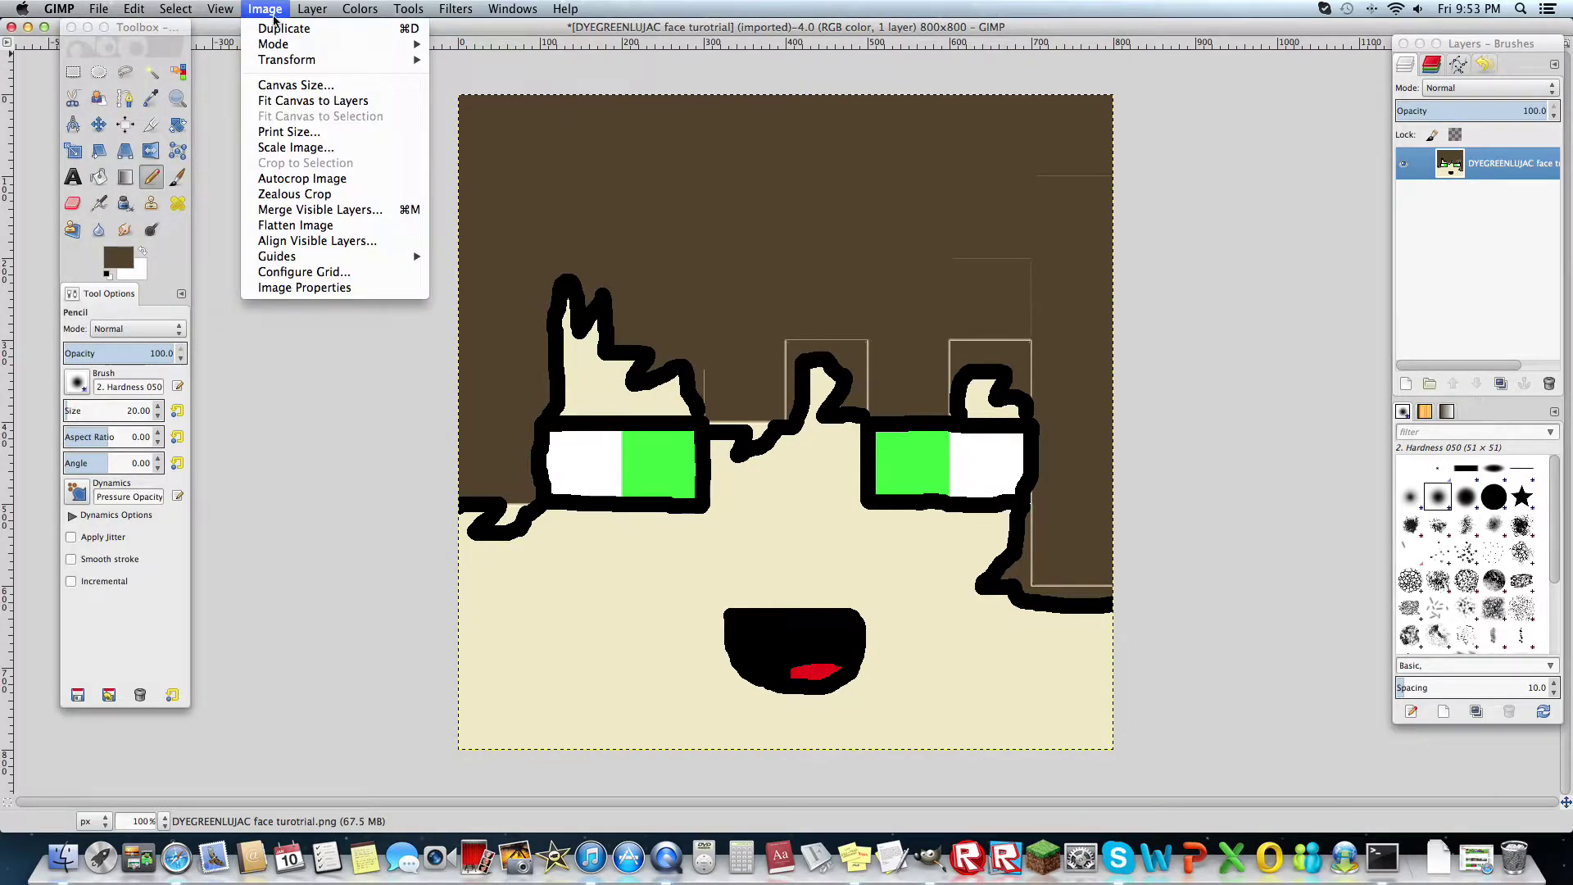
left_click(343, 149)
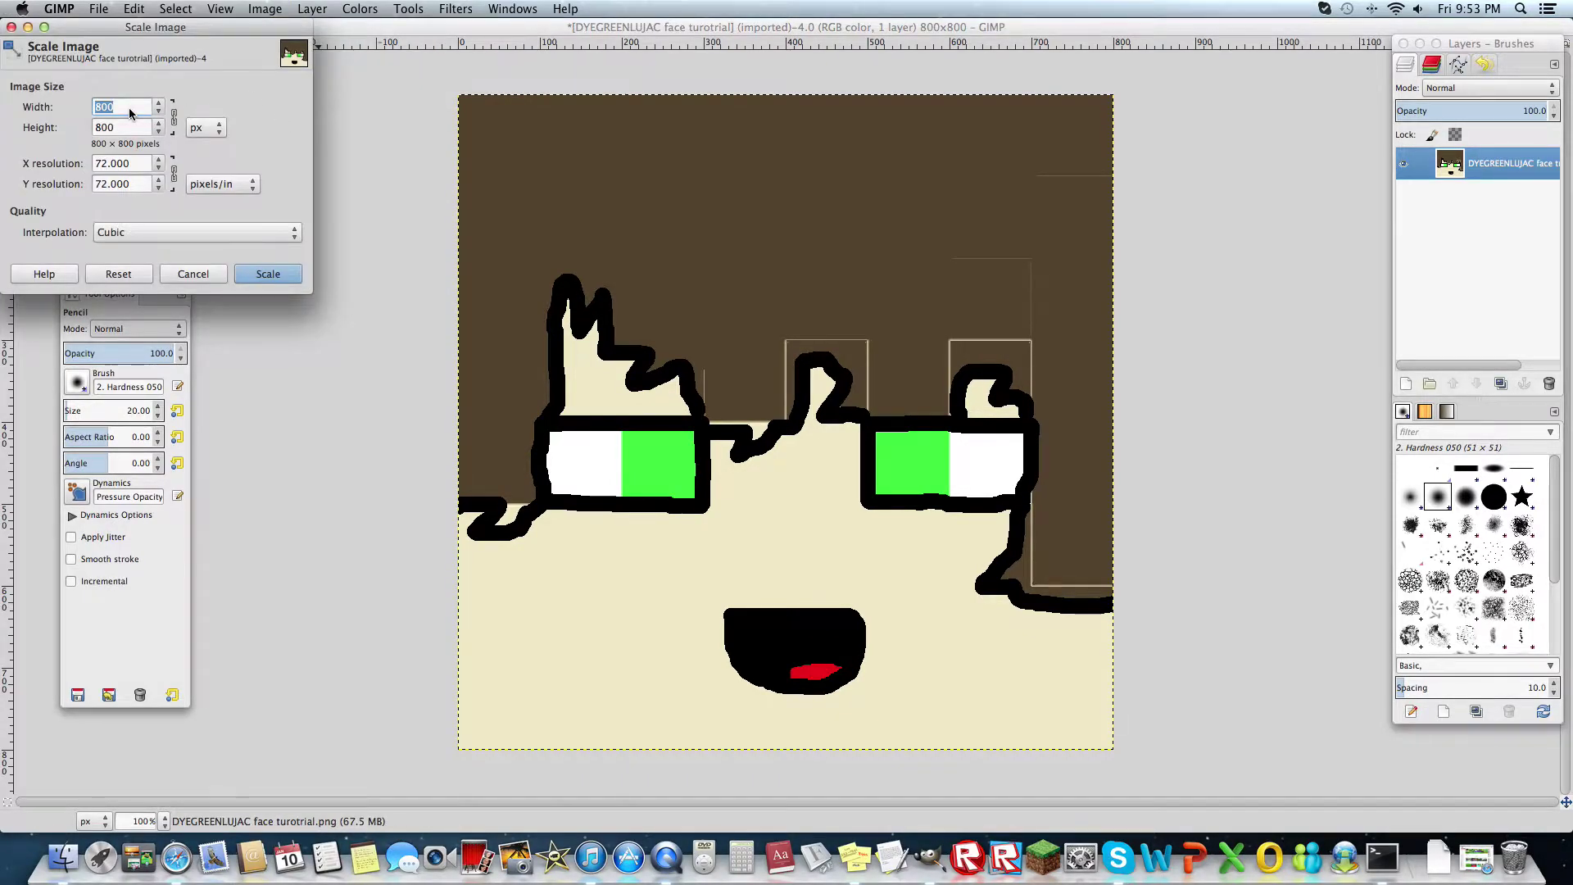
key("super+Tab")
left_click(377, 310)
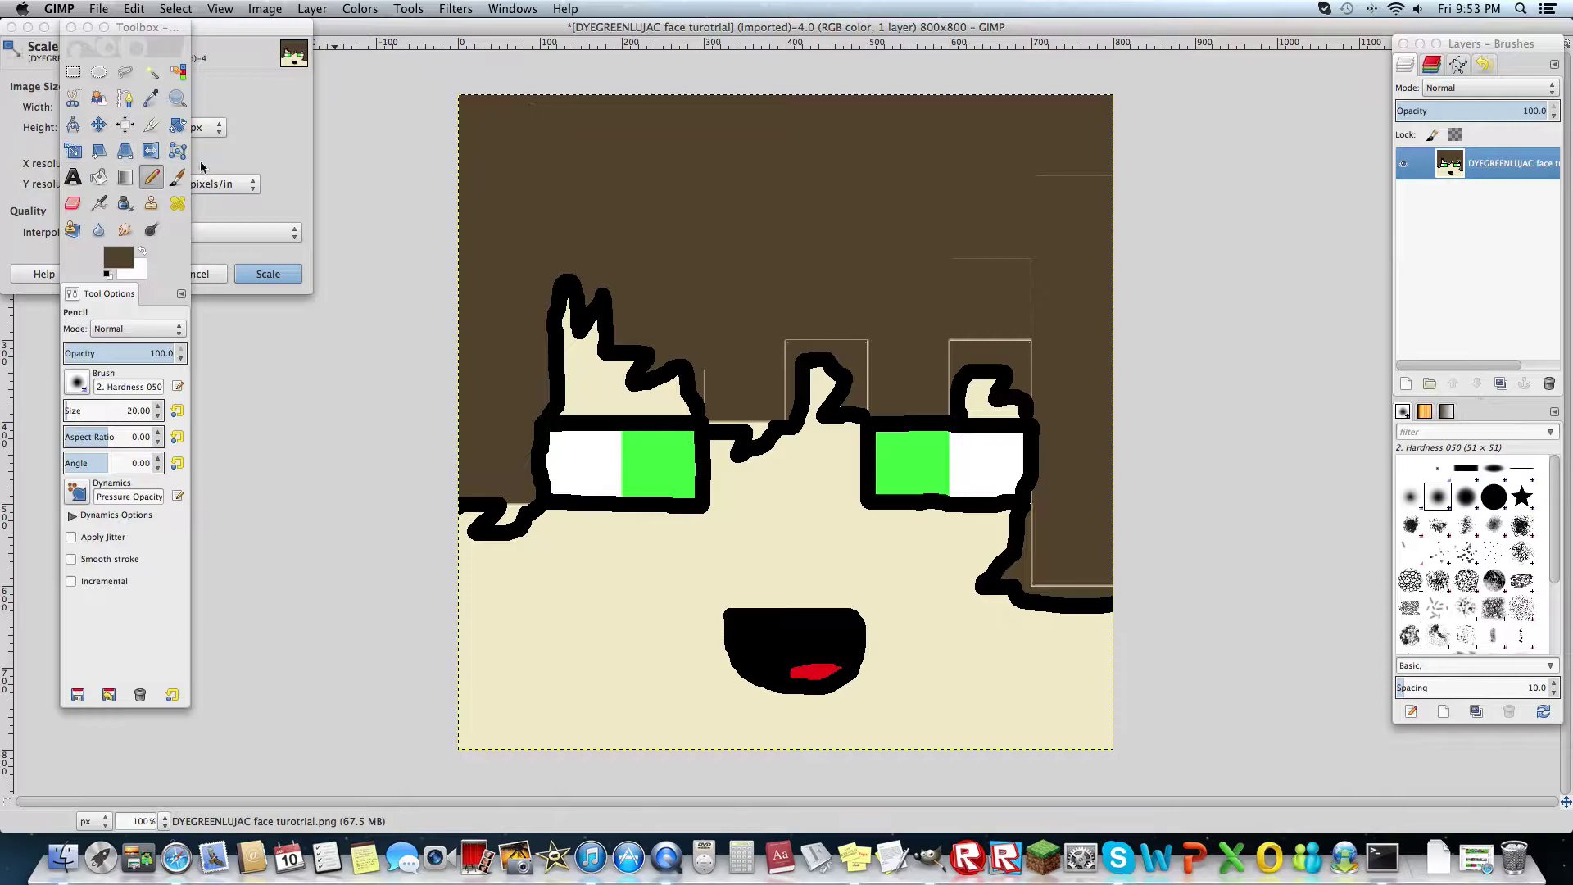
left_click_drag(230, 34, 591, 177)
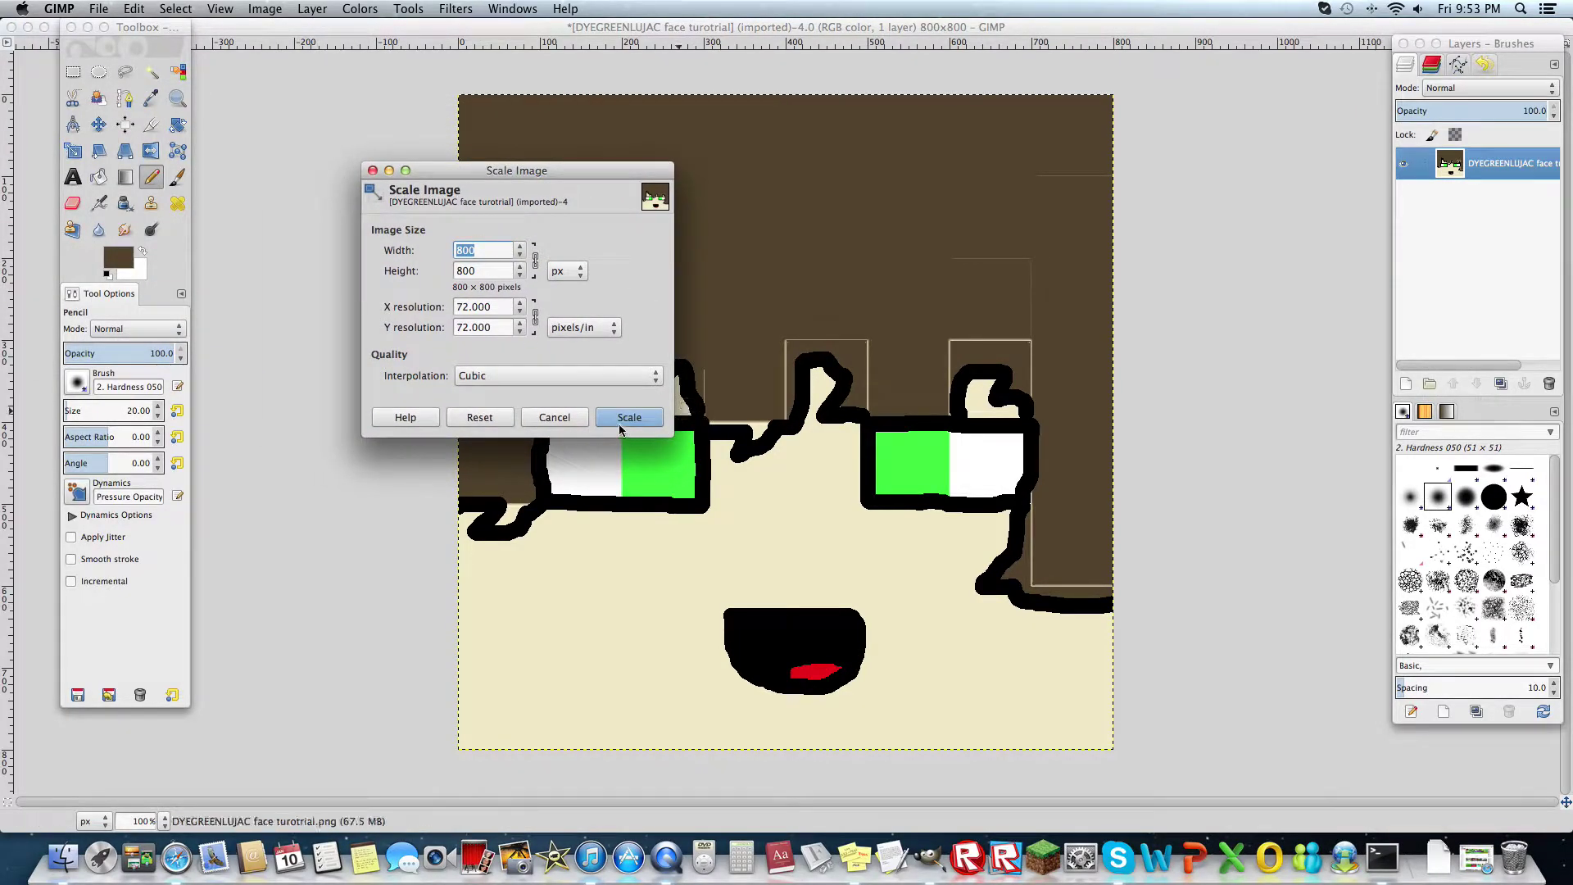
left_click(373, 171)
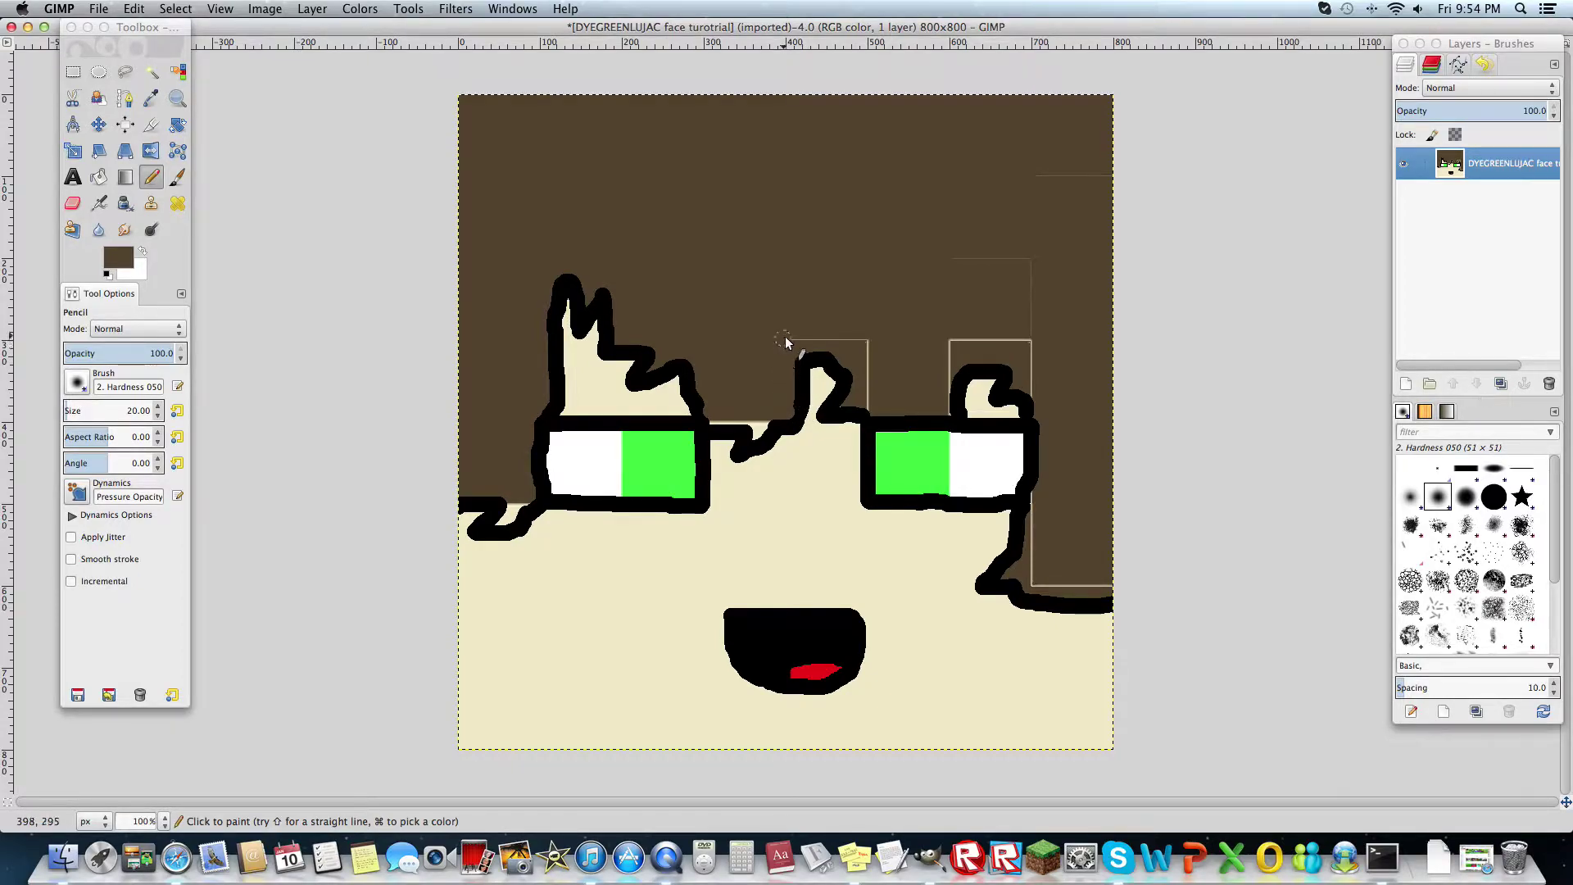
Paint brown over the faint rectangle outline and two light lines in the hair
mouse_move(823, 337)
left_mouse_down()
mouse_move(858, 336)
mouse_move(871, 404)
left_mouse_up()
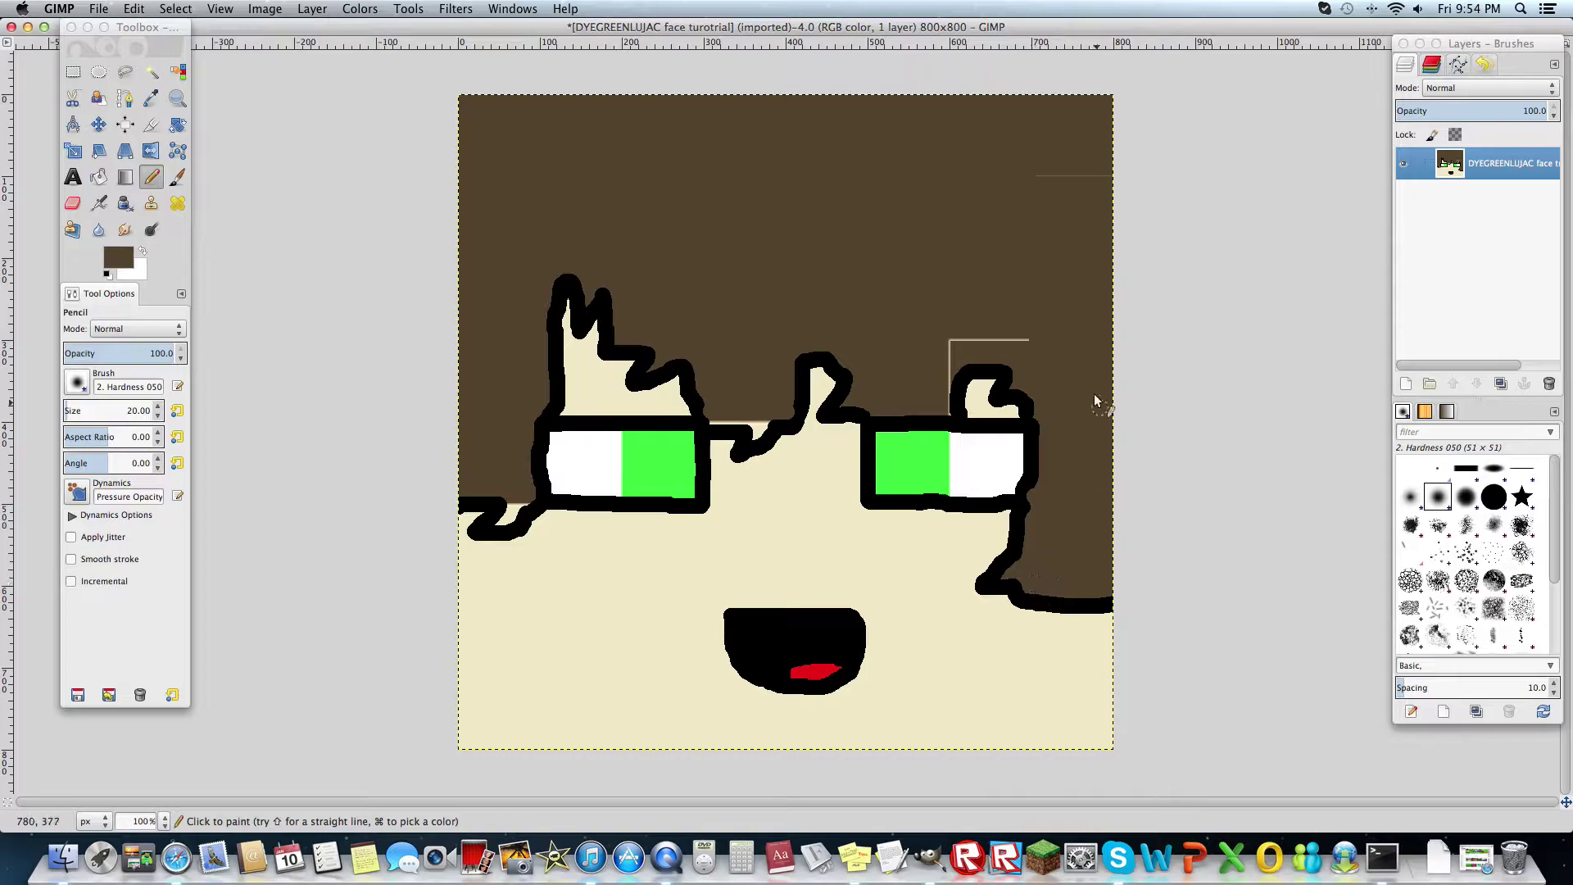
mouse_move(1036, 341)
left_mouse_down()
mouse_move(948, 345)
mouse_move(945, 409)
left_mouse_up()
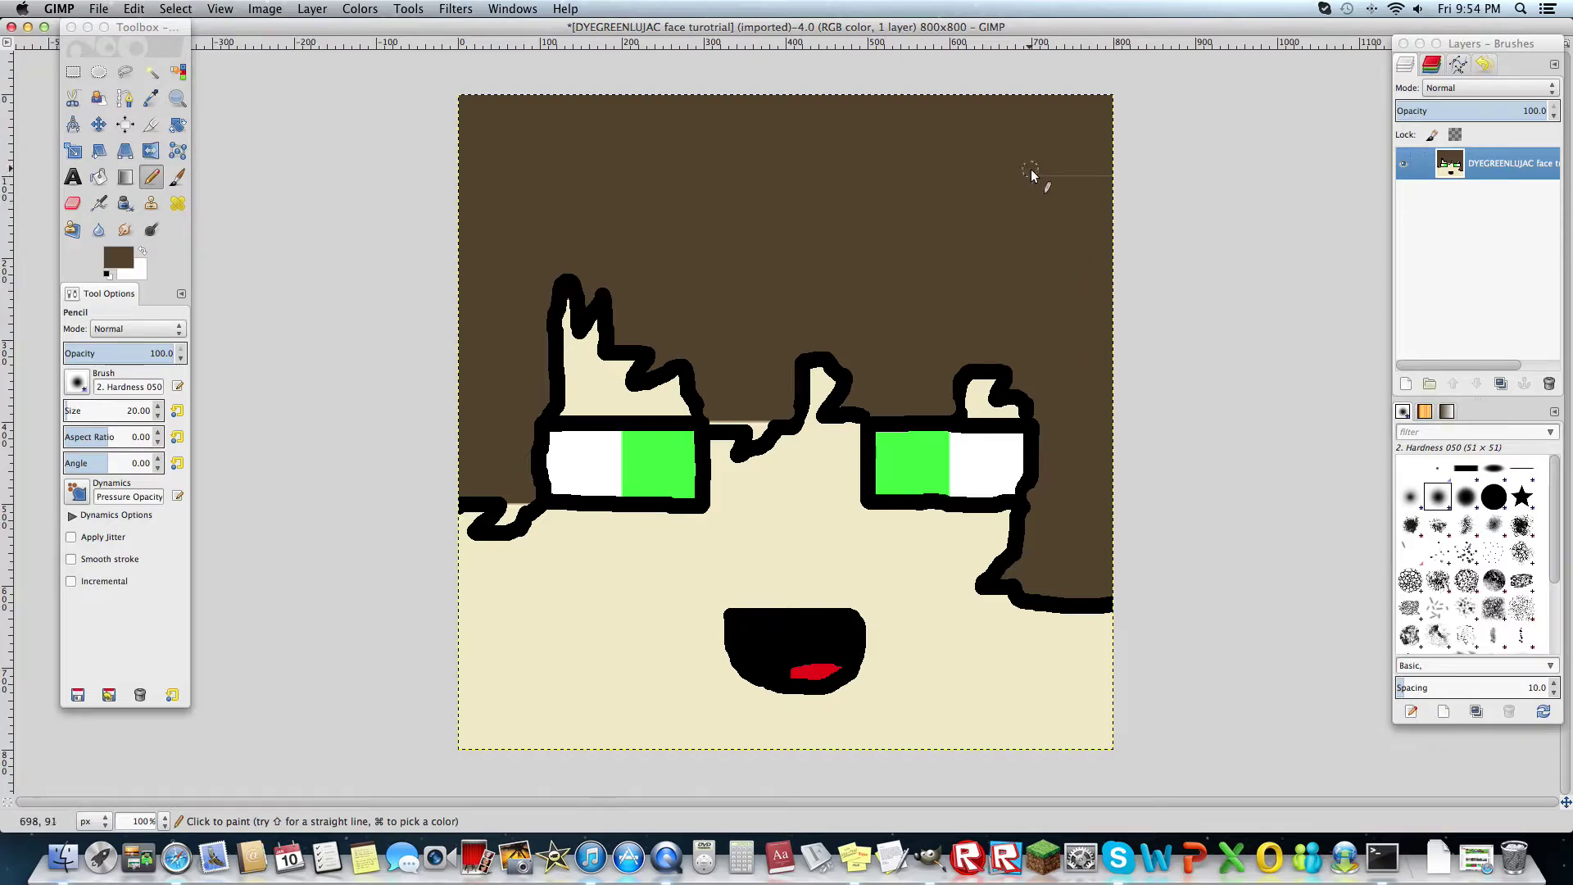
left_click_drag(1034, 176, 1098, 178)
Bucket-fill the unfilled gaps along the hair edge and near the central tuft brown
left_click(98, 177)
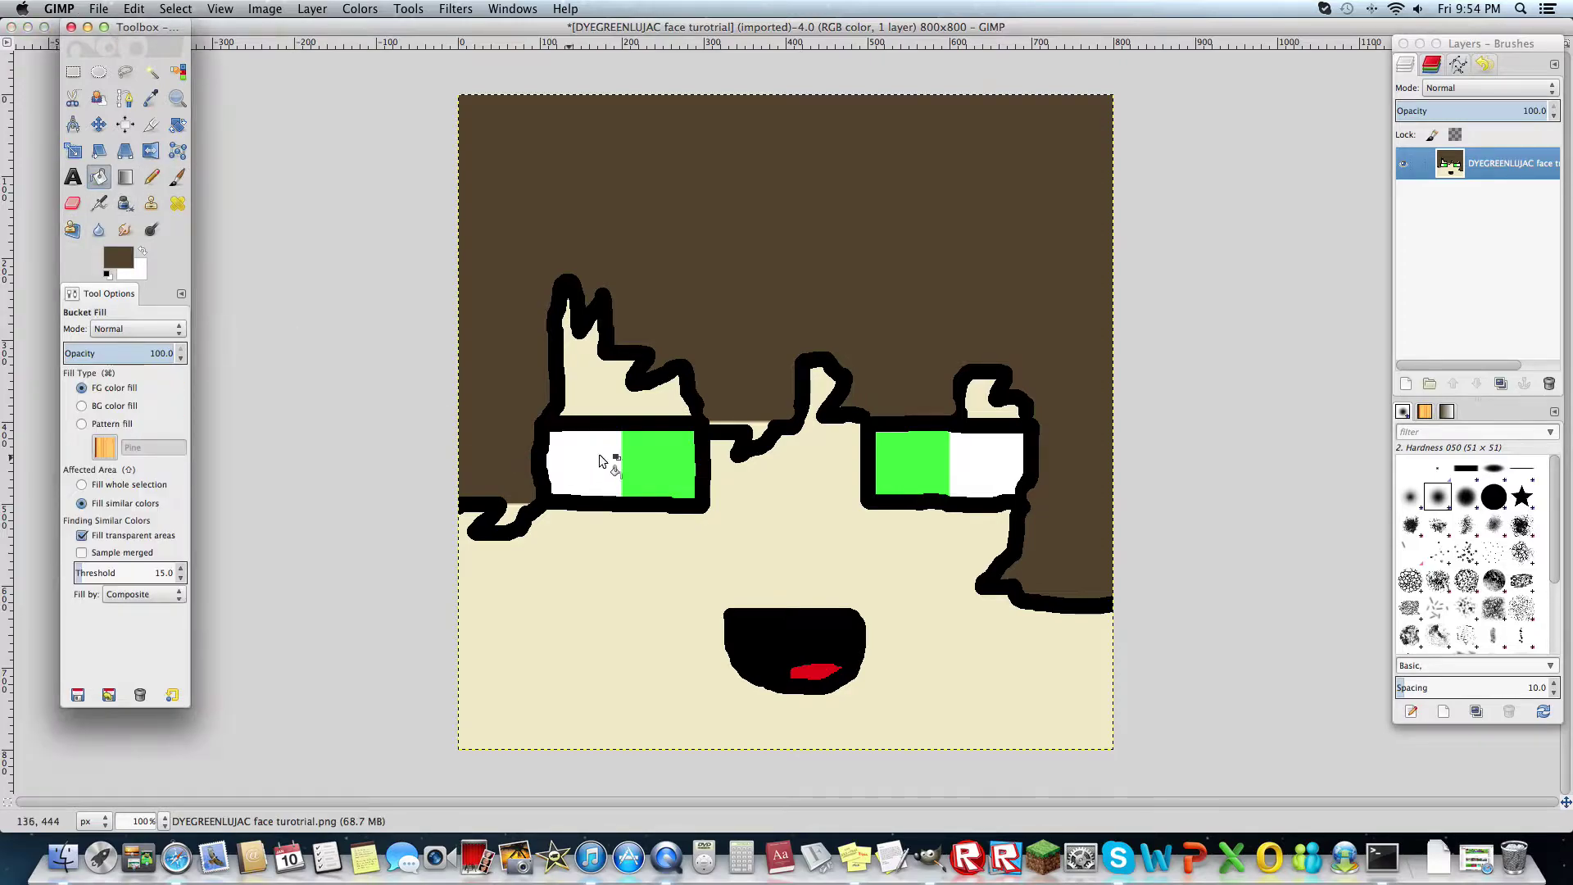
left_click(514, 510)
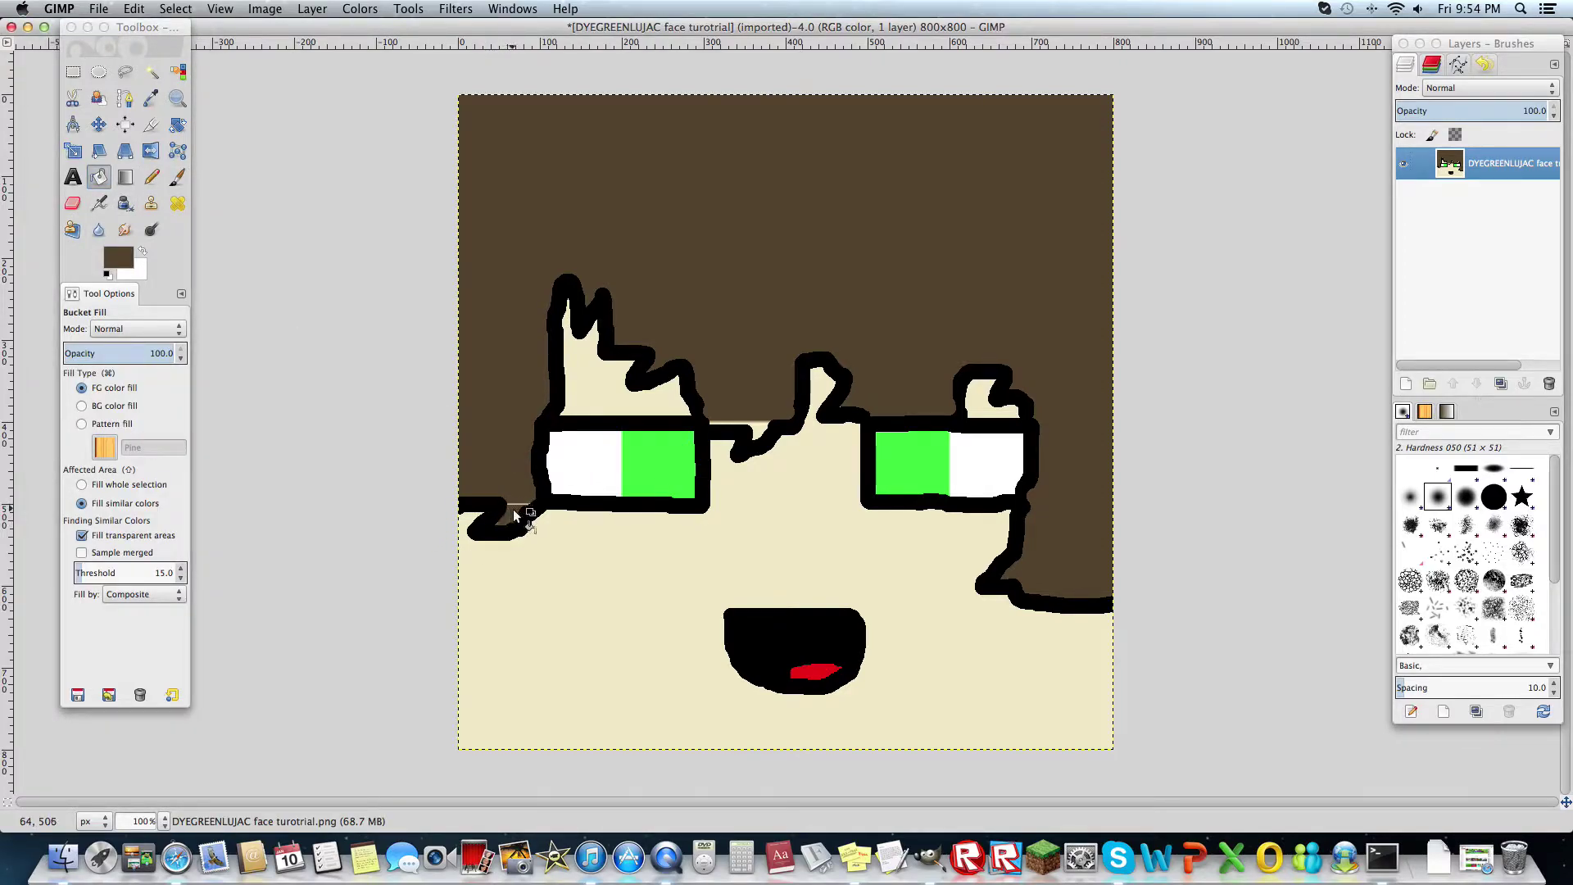
left_click(518, 510)
left_click(815, 391)
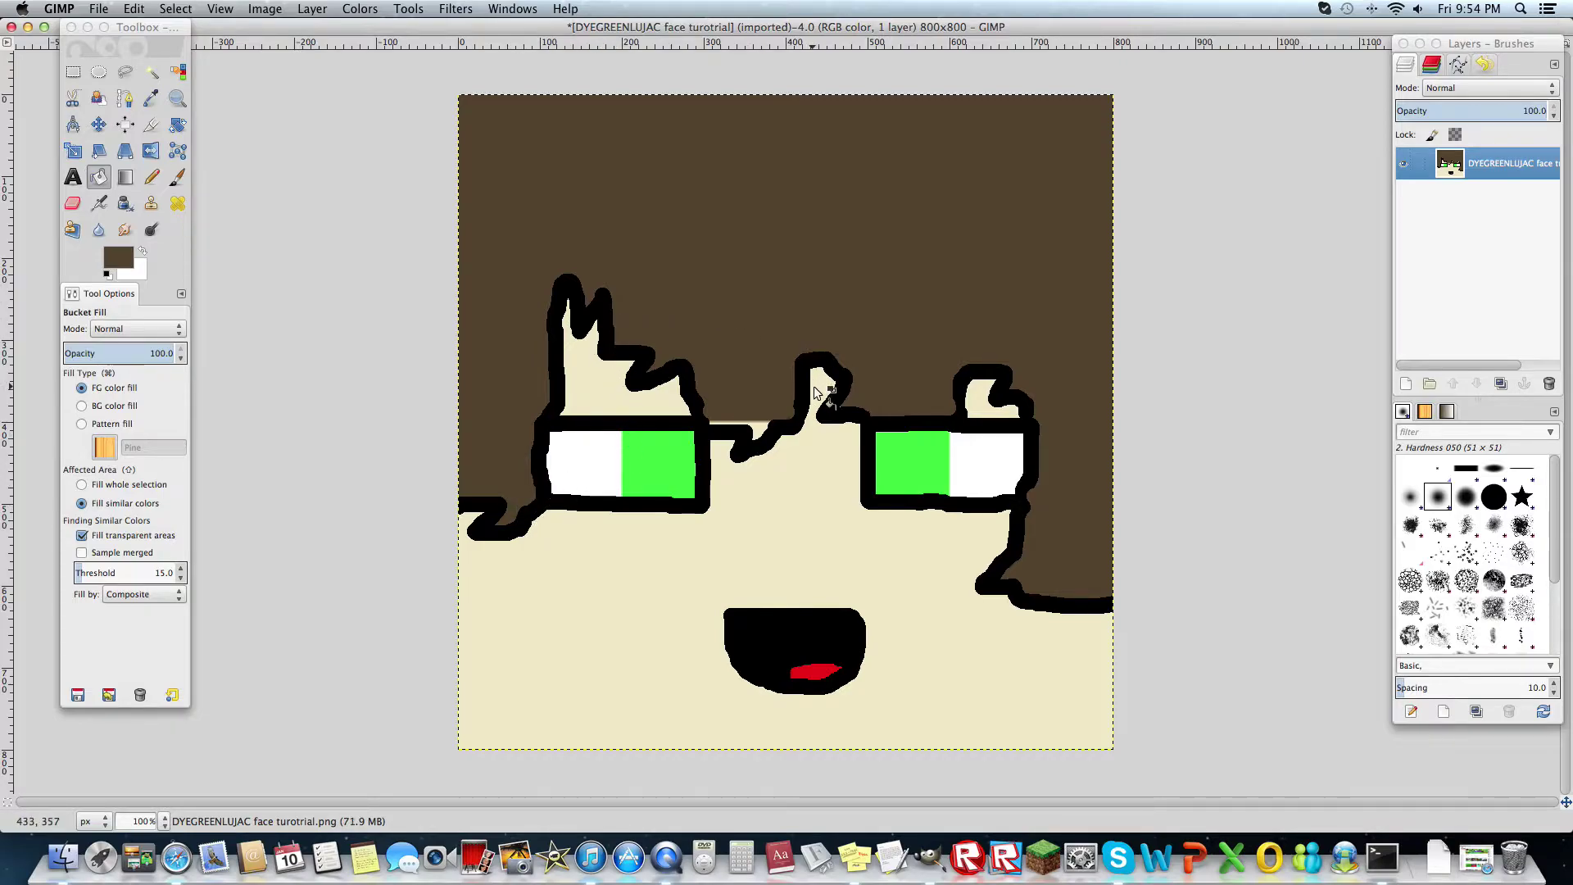
left_click(765, 419)
Try filling beside the middle hair spike, undoing both fills that turned the outline brown
left_click(841, 406)
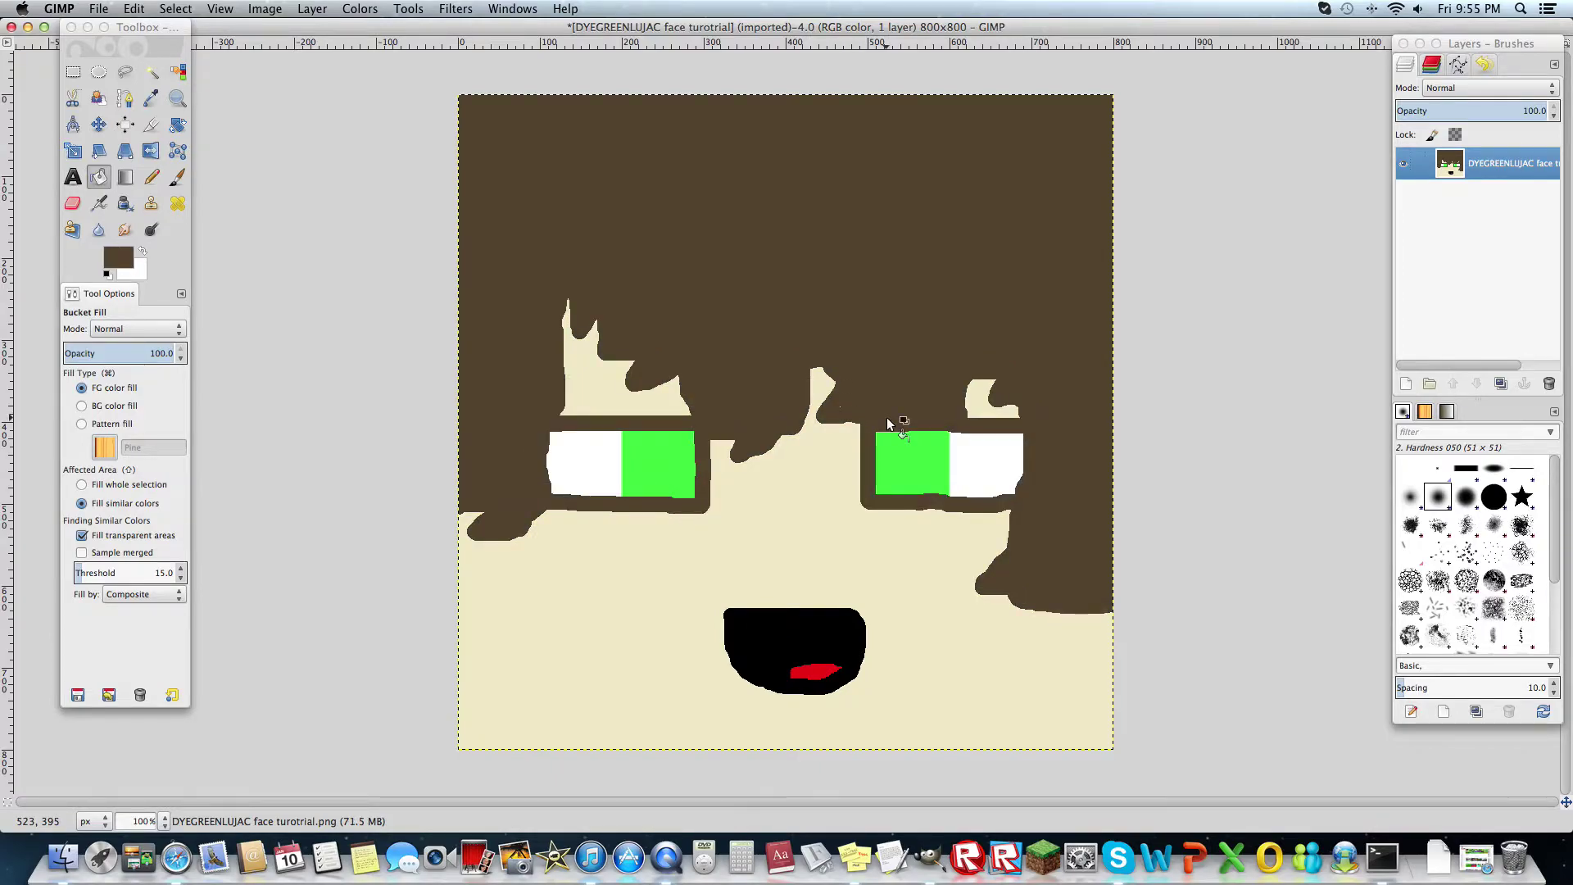
key("super+z")
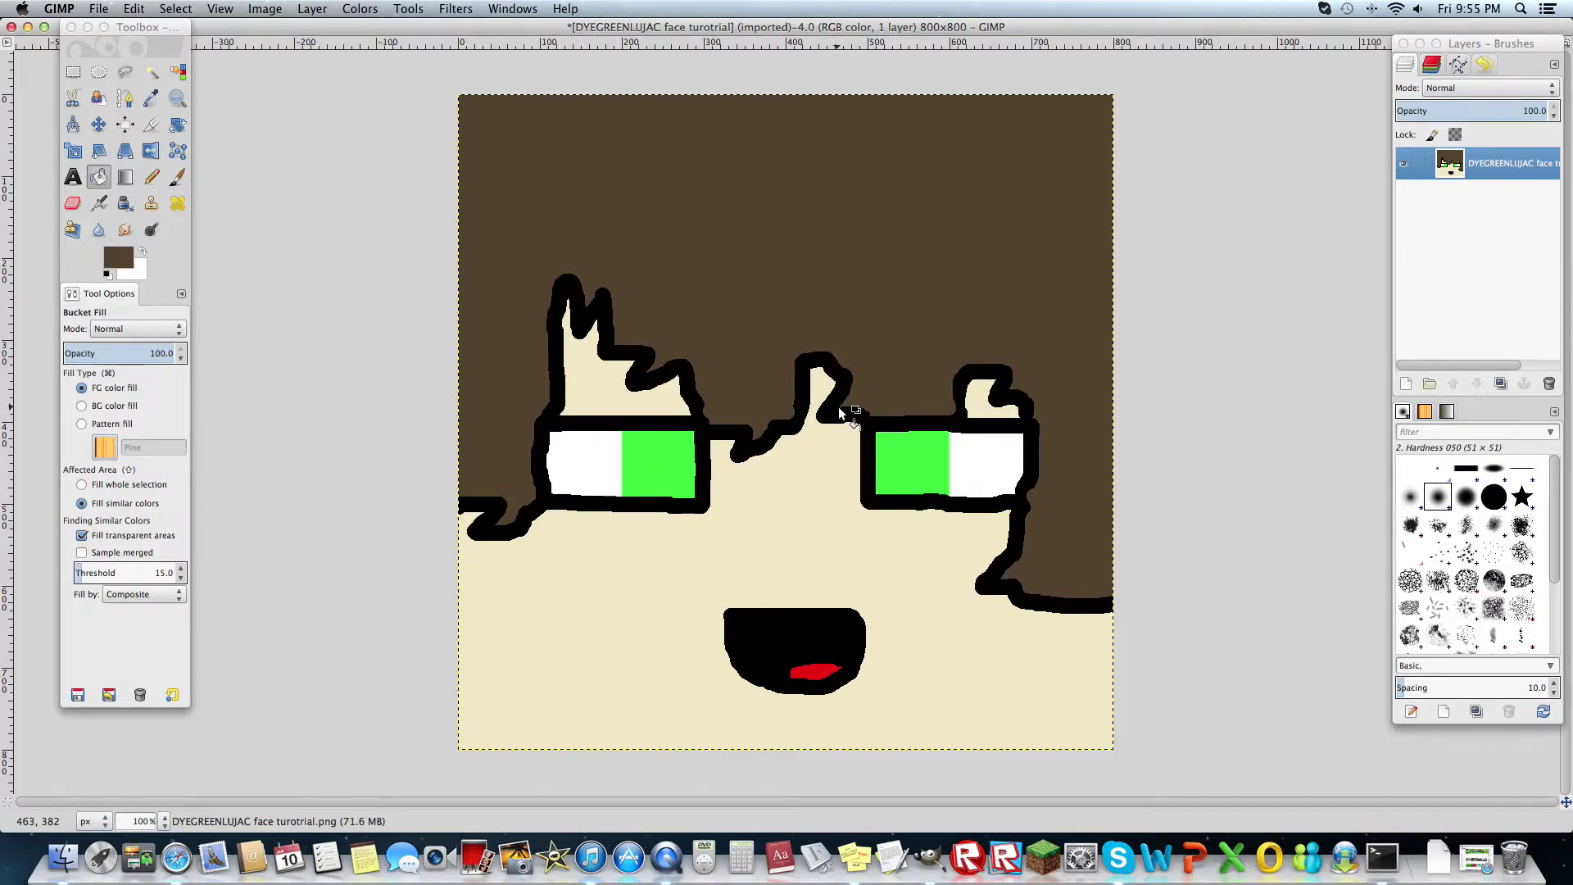
left_click(841, 409)
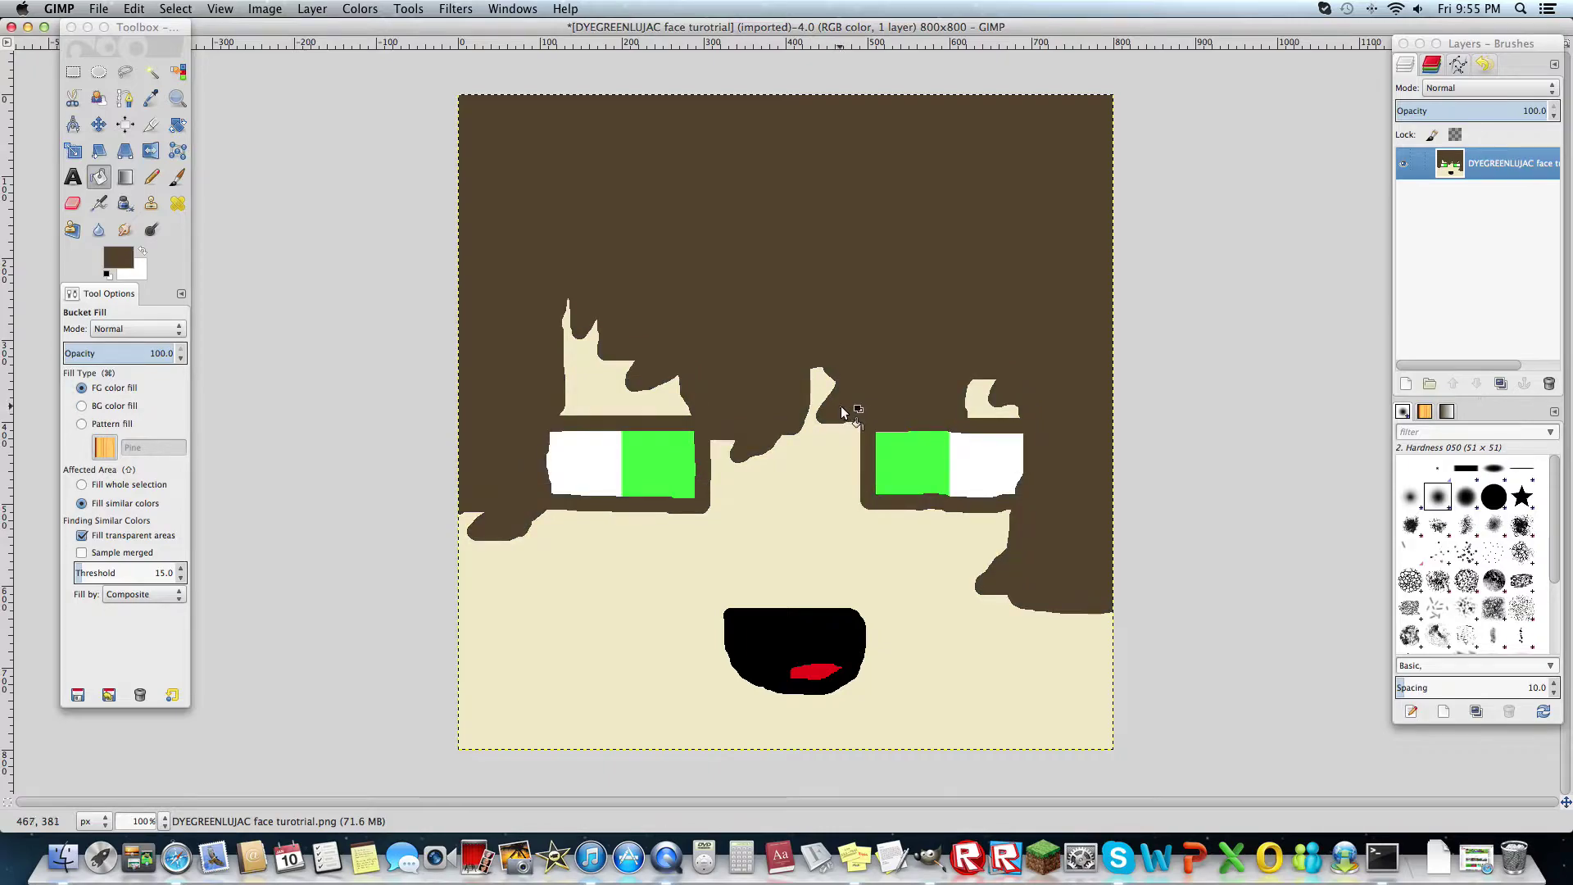
key("super+z")
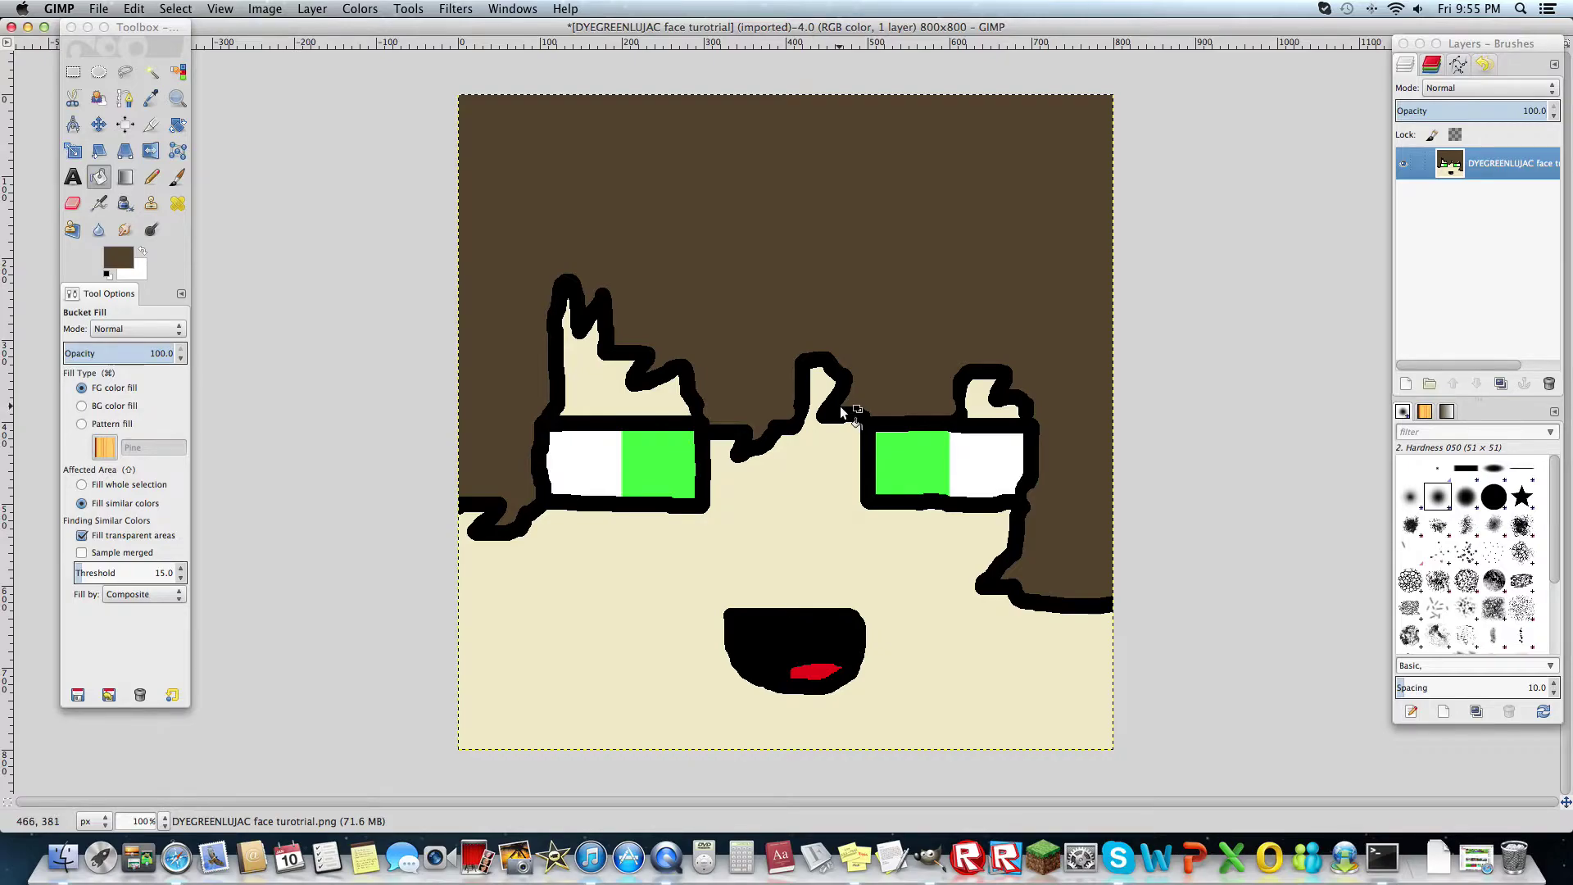
left_click(177, 98)
Zoom in to 550% on the outline beside the middle hair spike
left_click(839, 407)
left_click(839, 407)
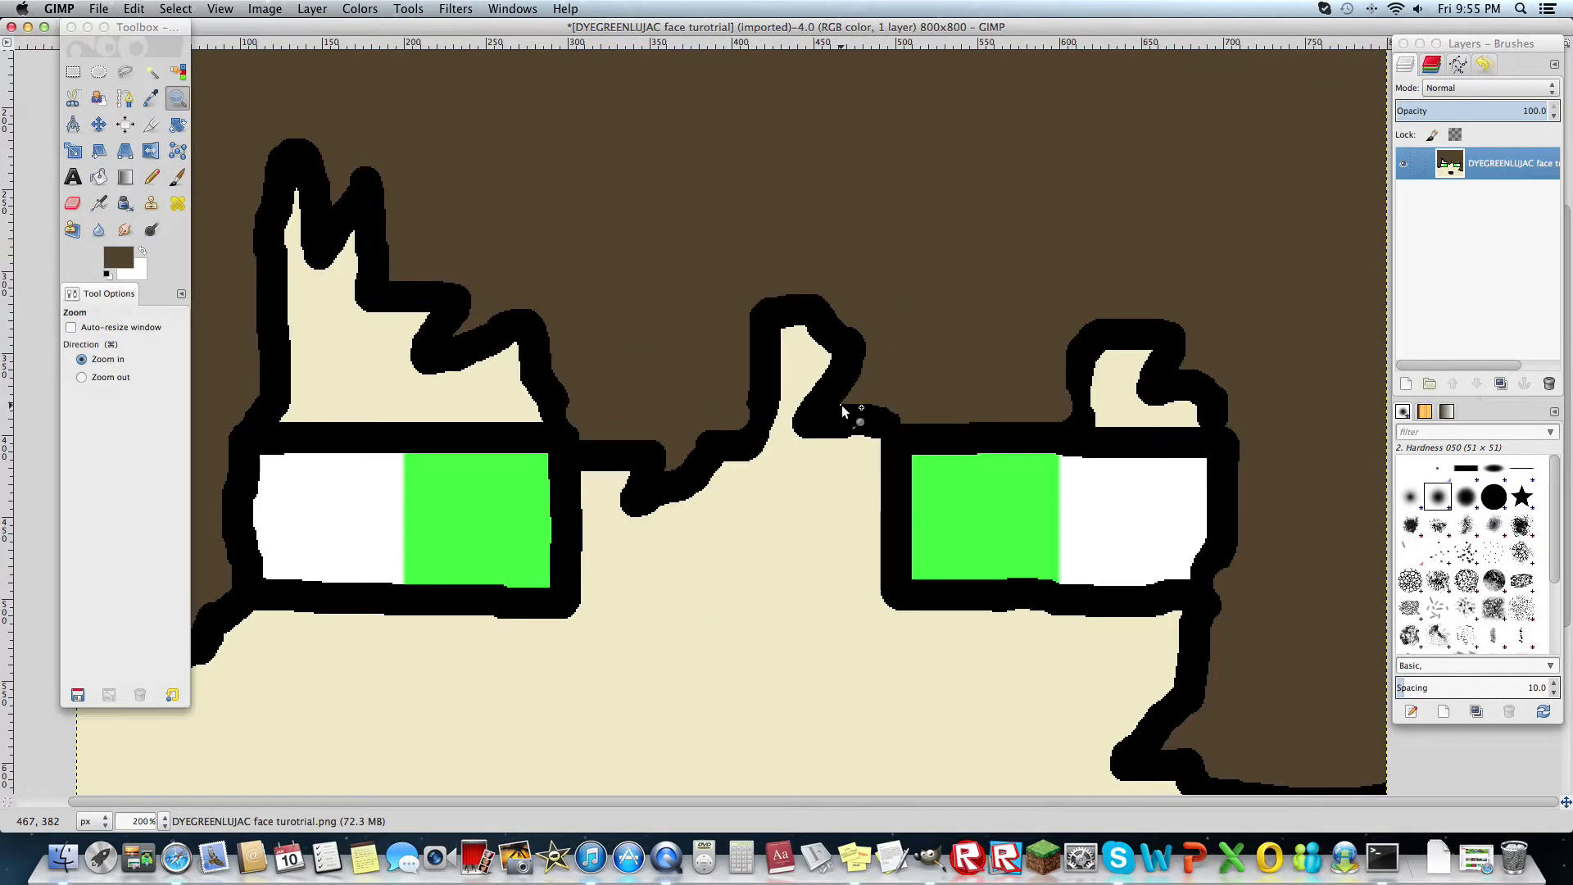
left_click(842, 409)
left_click(842, 405)
left_click(842, 405)
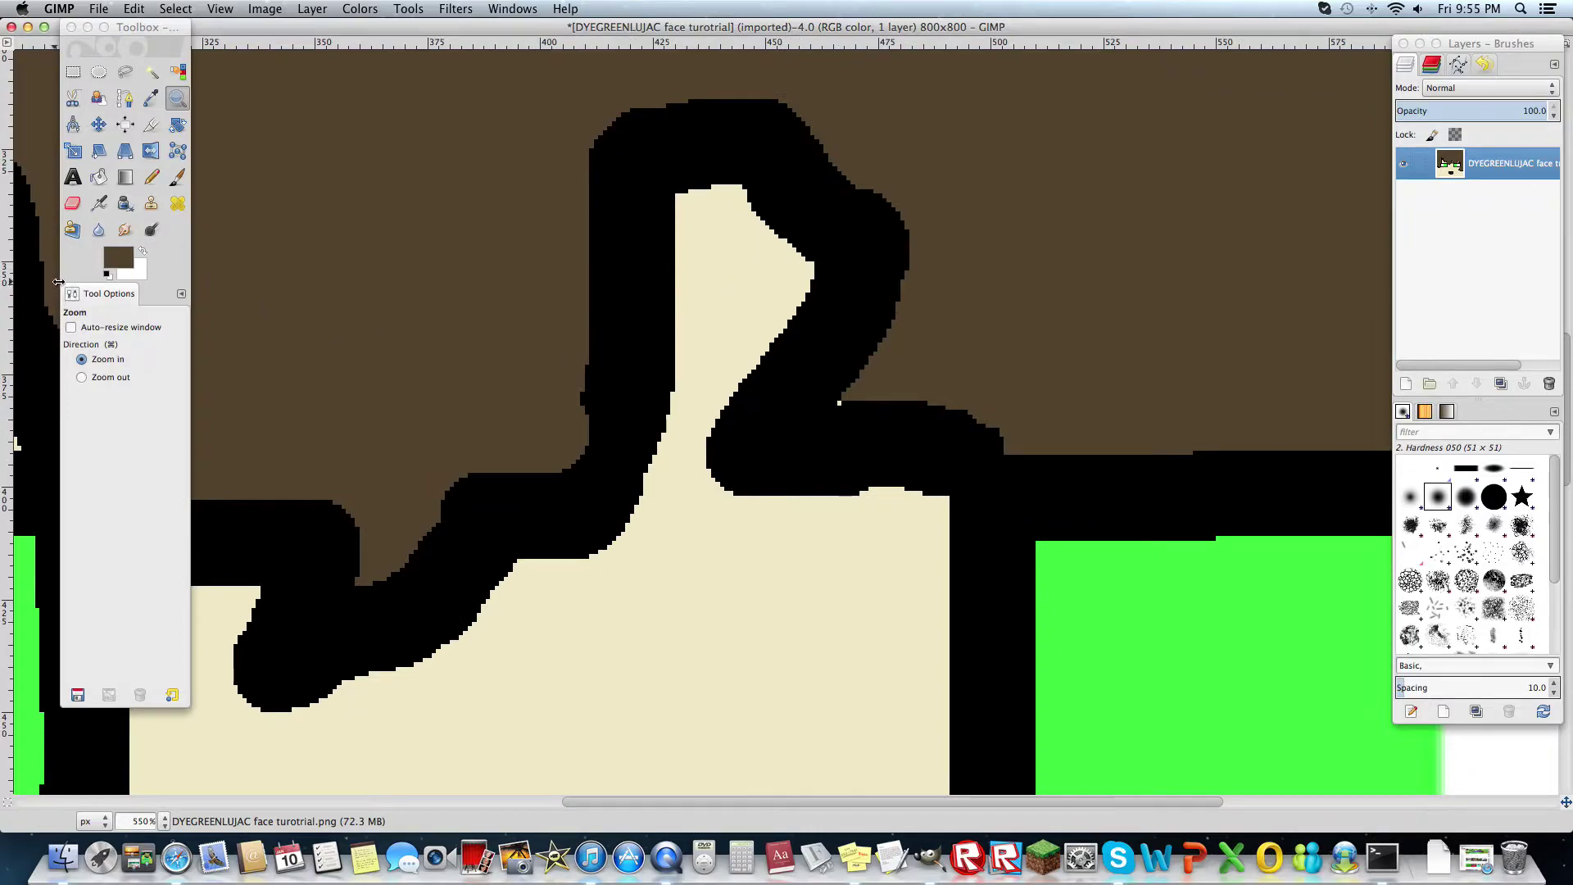
Reselect Bucket Fill, then hide GIMP's windows to reveal the desktop
left_click(99, 176)
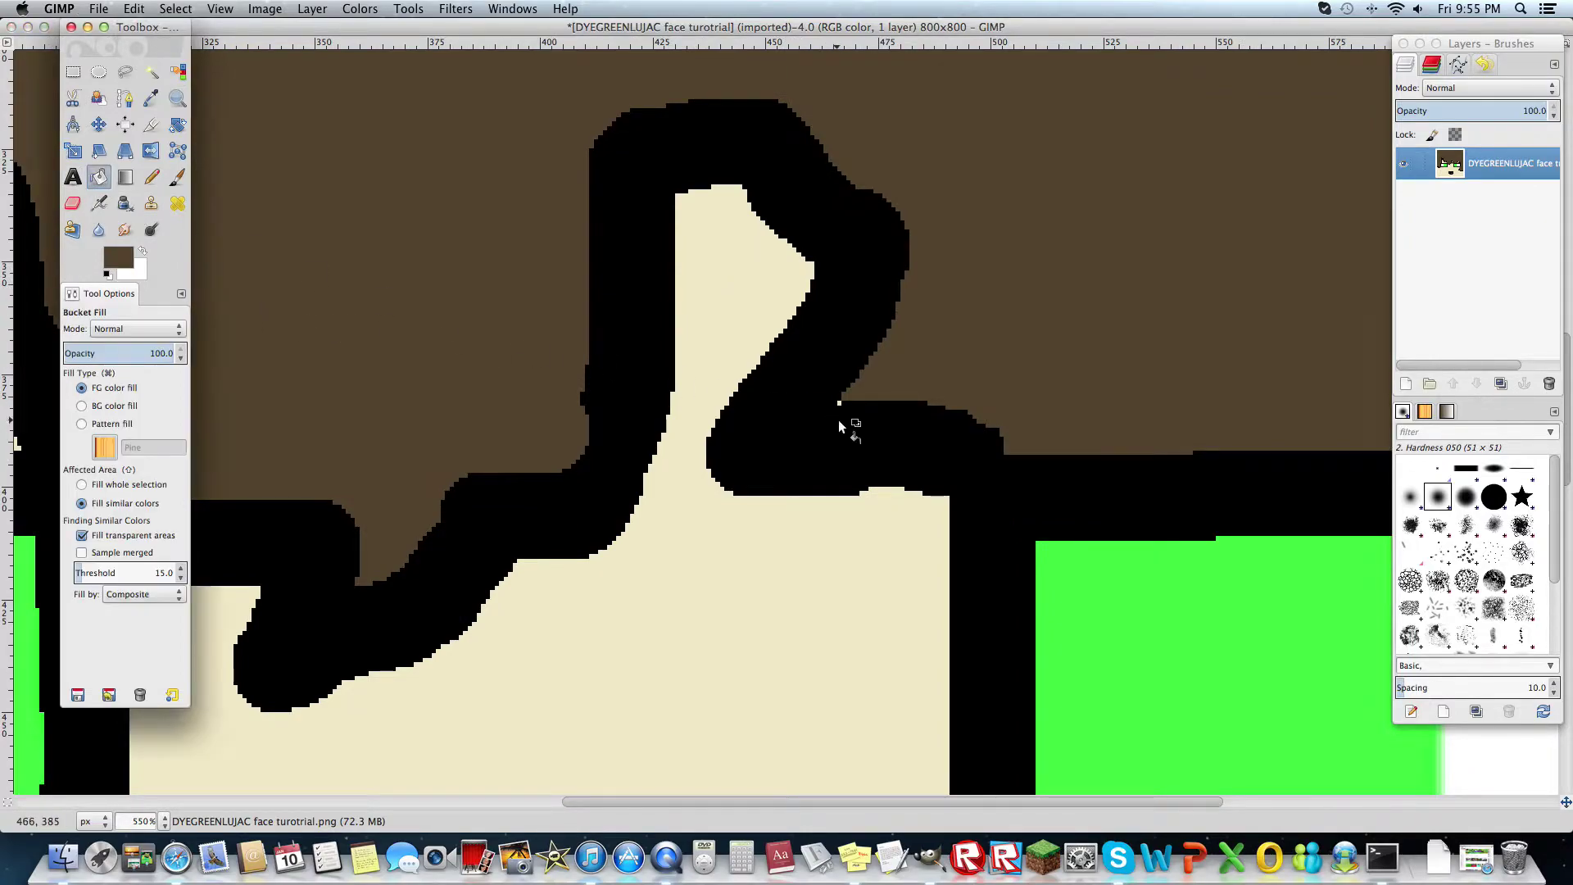
left_click(839, 402)
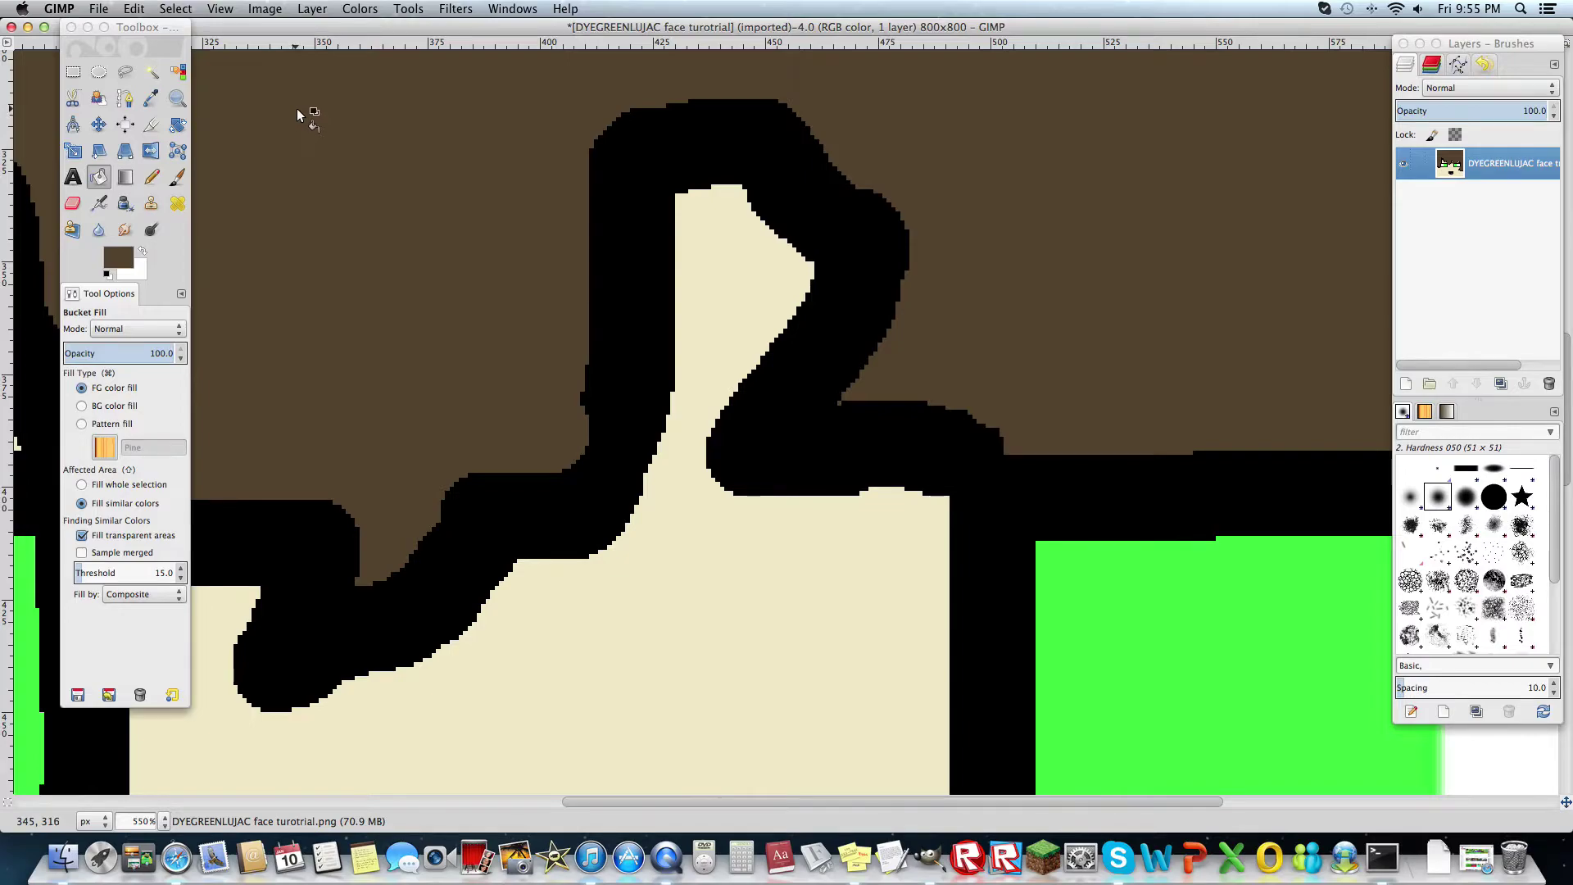
left_click(28, 27)
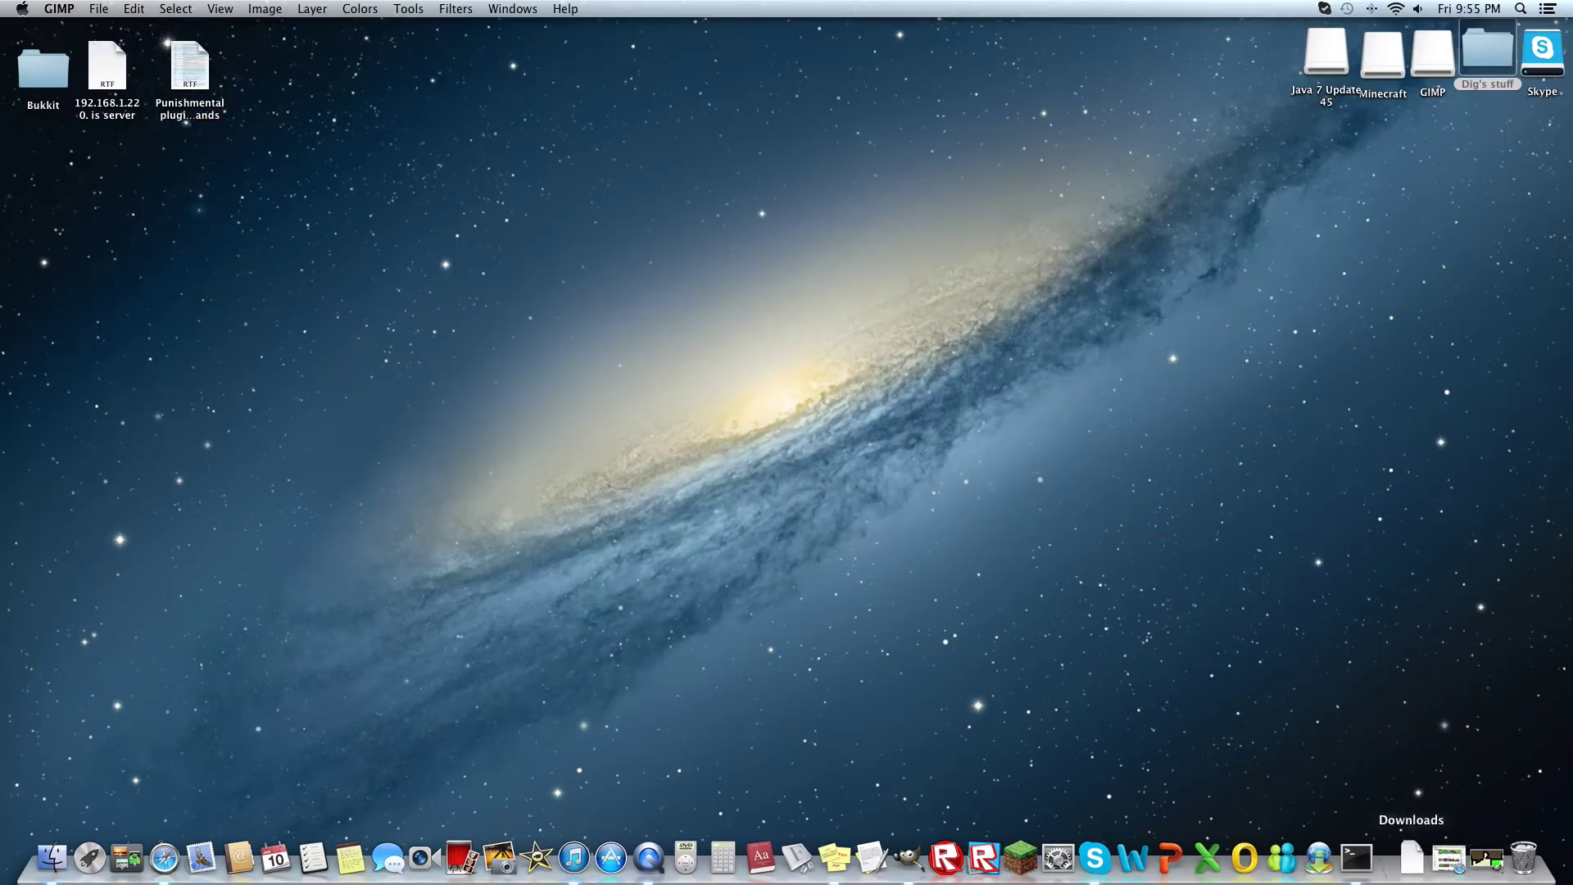
Open signaturecraft.us in a new Safari tab over the YouTube channel page
left_click(1448, 858)
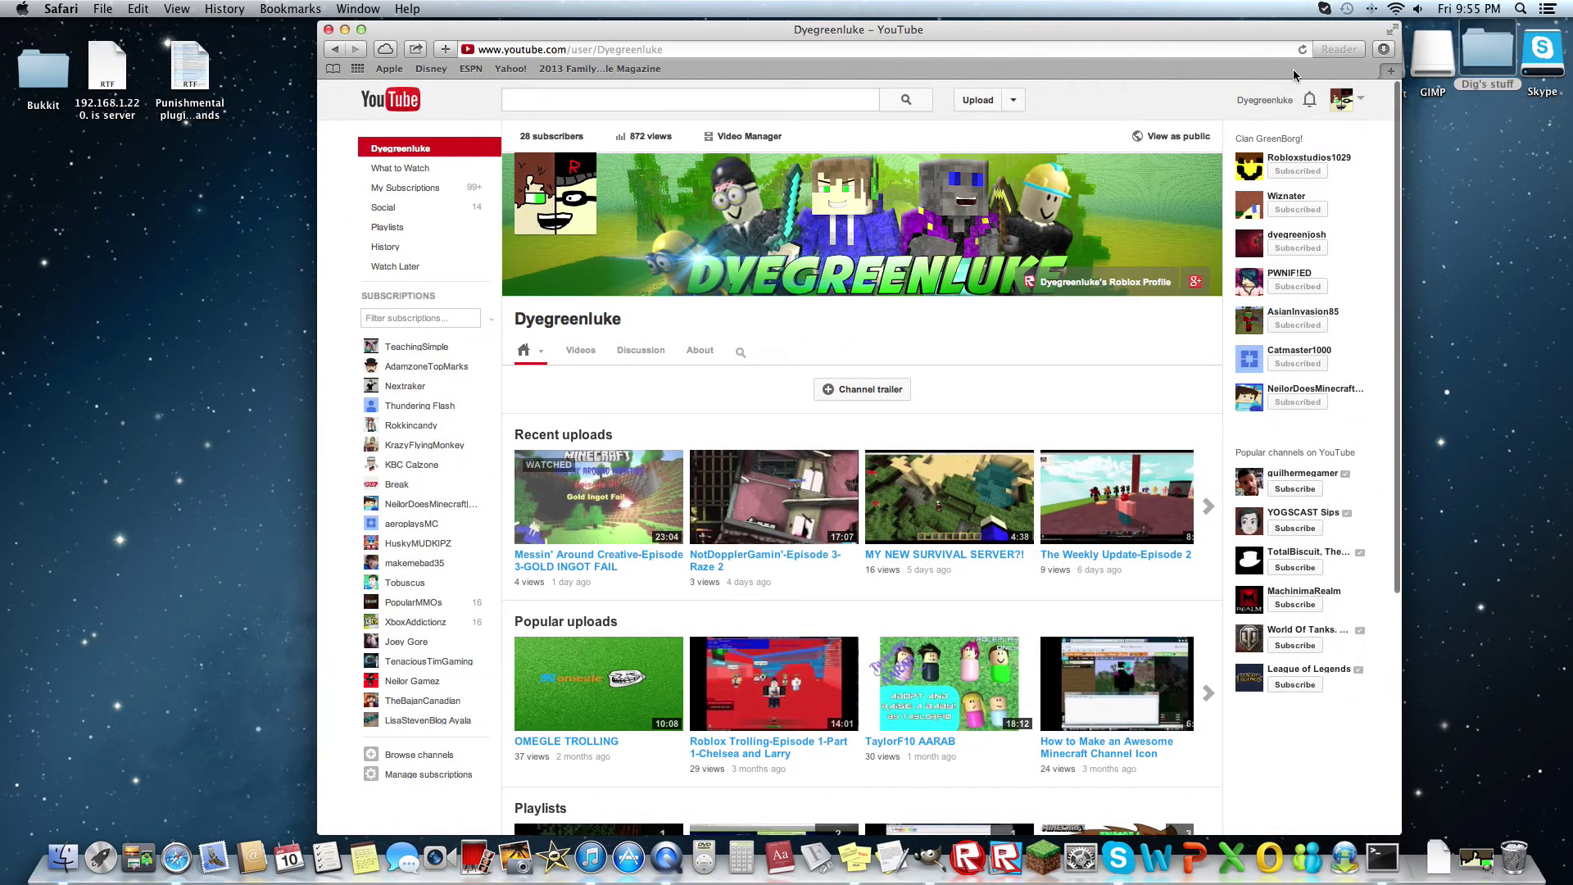
left_click(1395, 73)
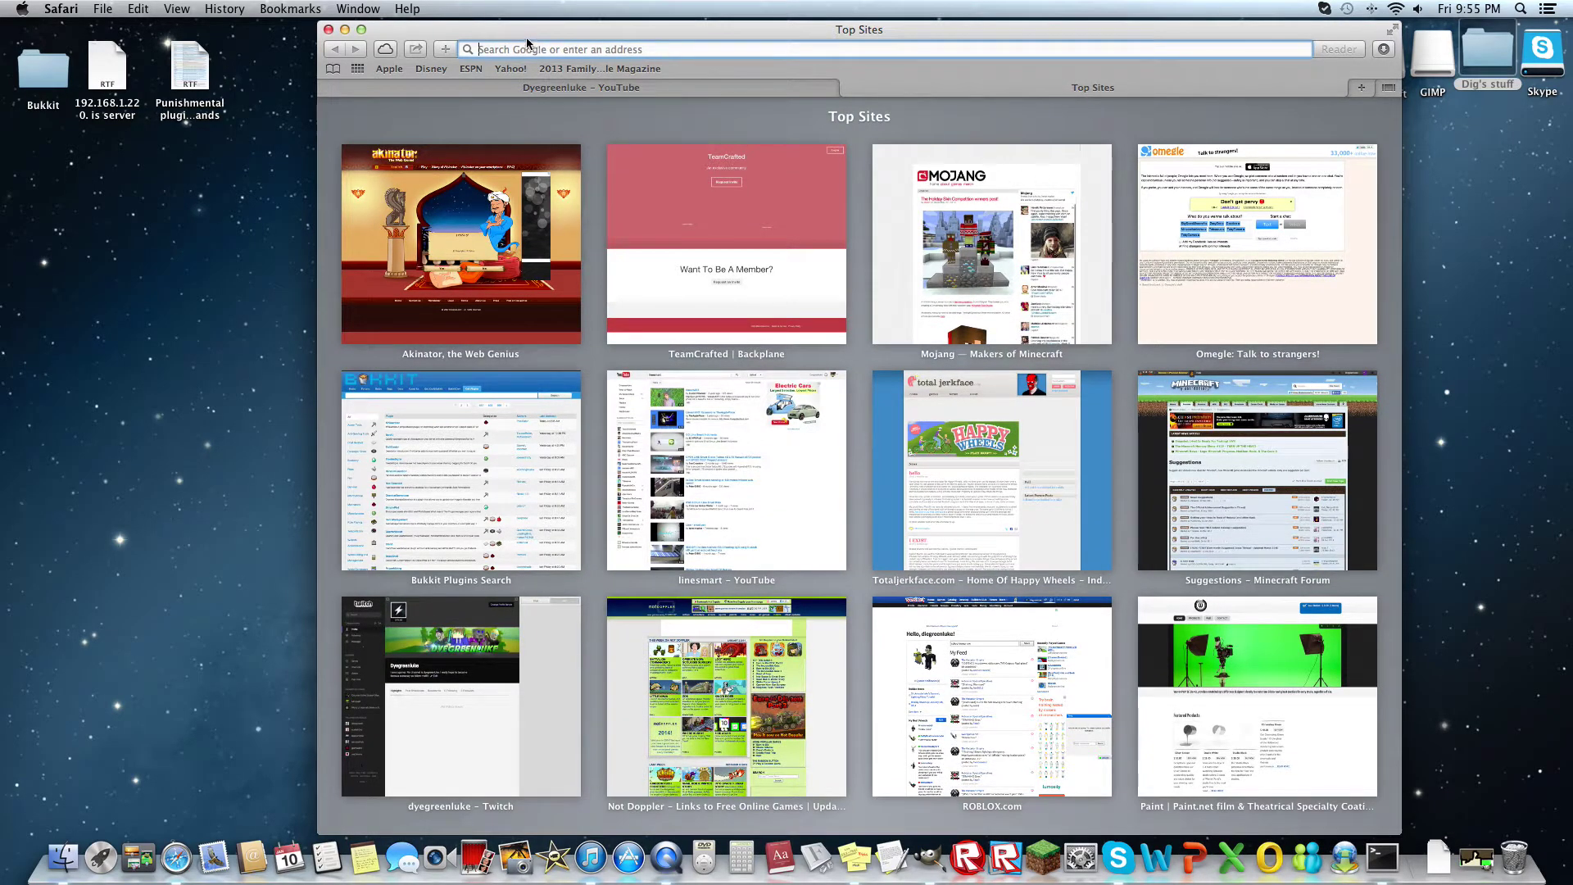
left_click(597, 50)
type("signaturecraft.us")
key("Return")
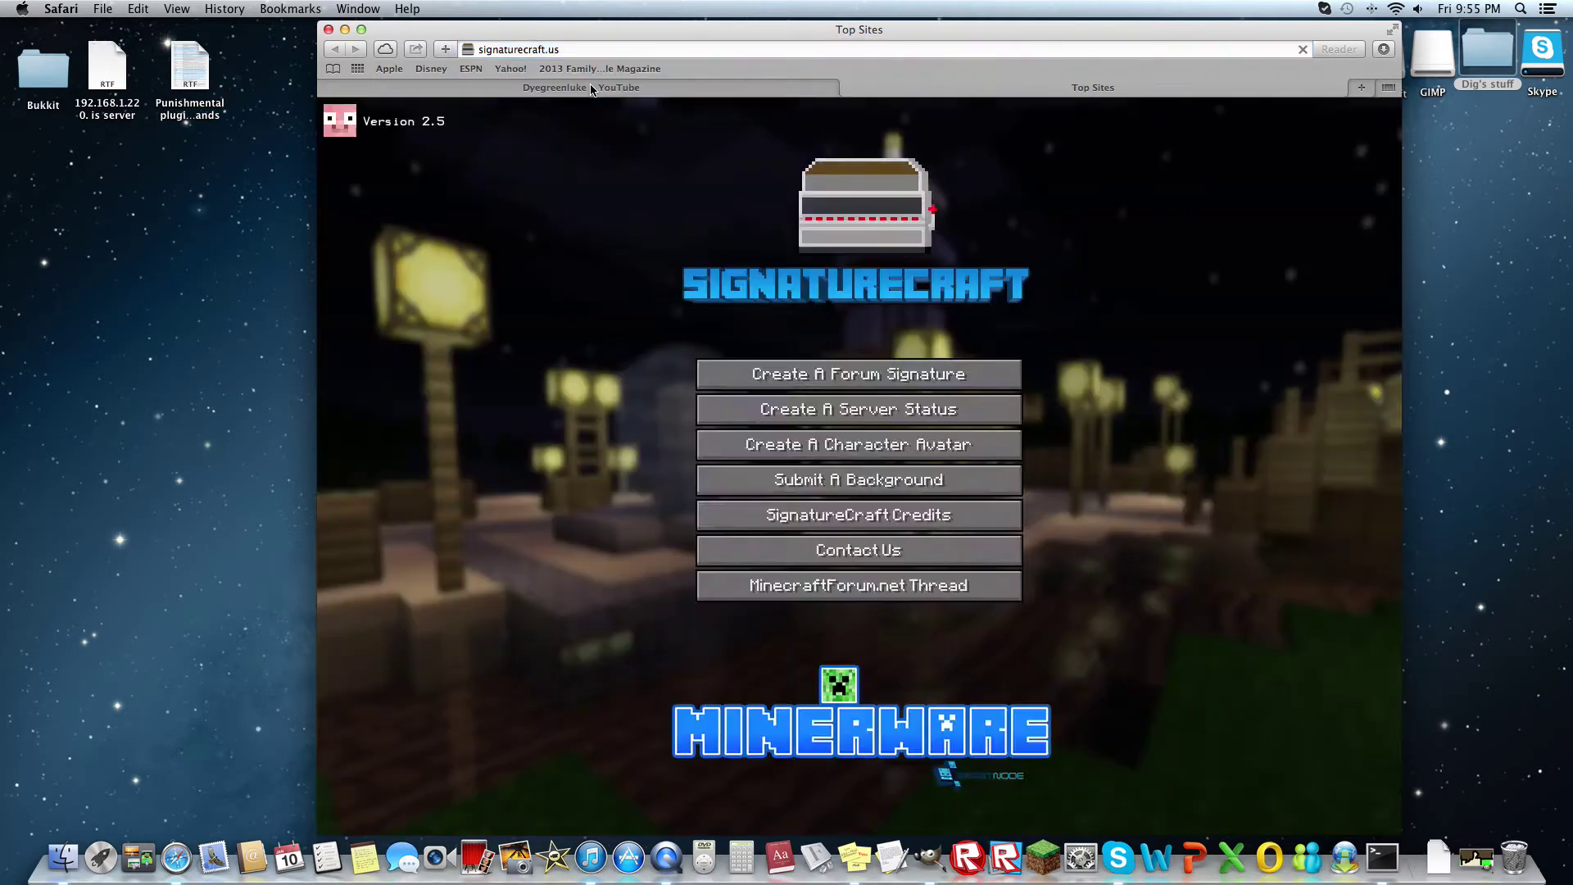
Generate a 240x240 Pixels character avatar, then close the SignatureCraft tab
left_click(902, 455)
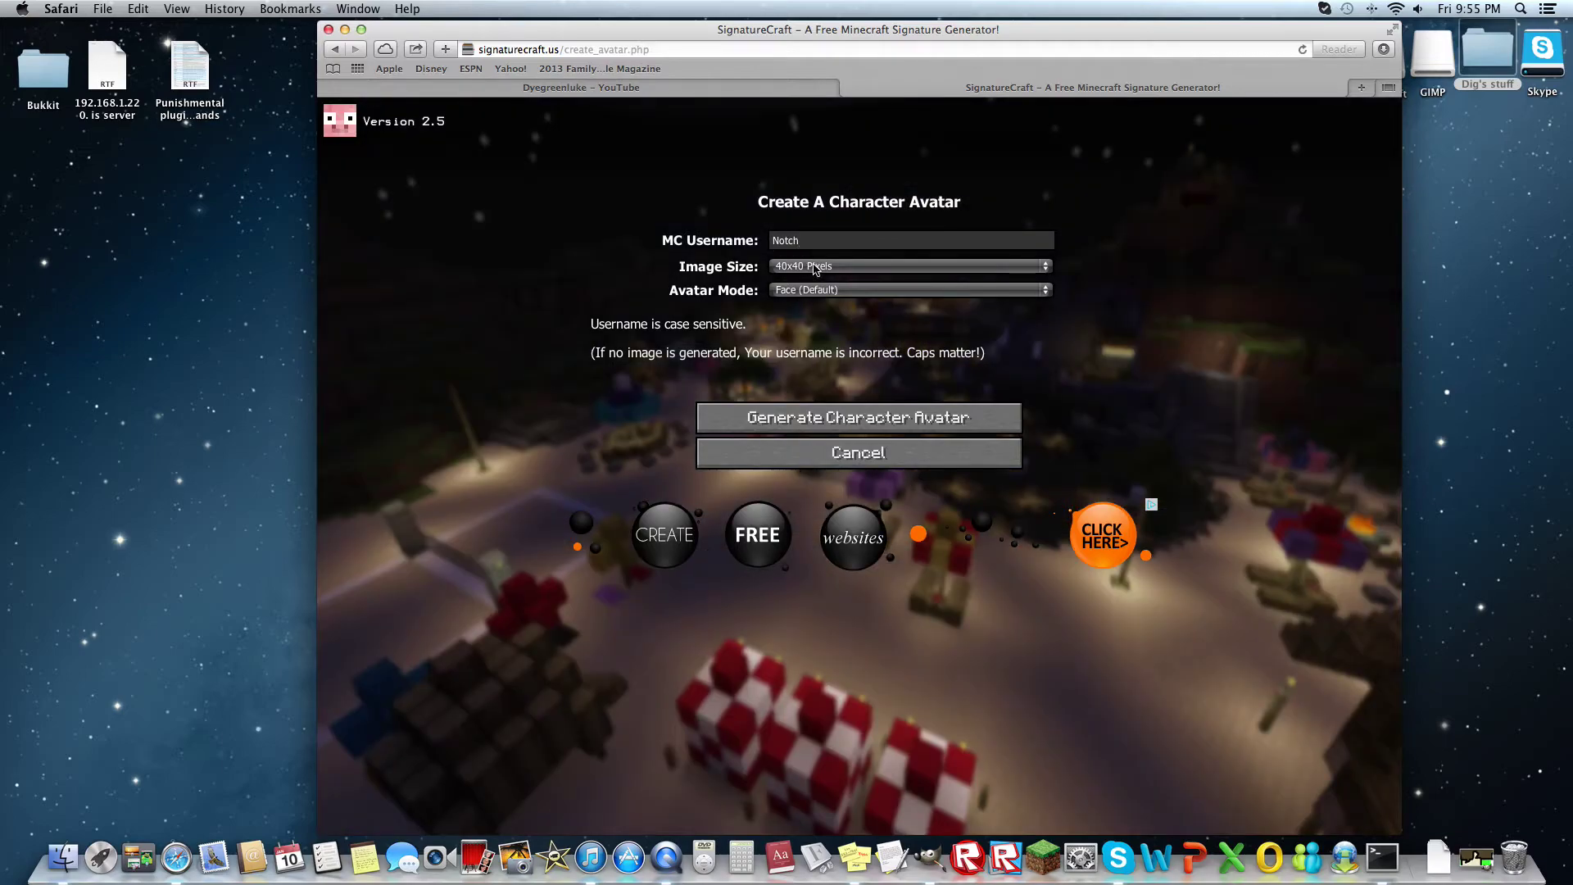
left_click(815, 267)
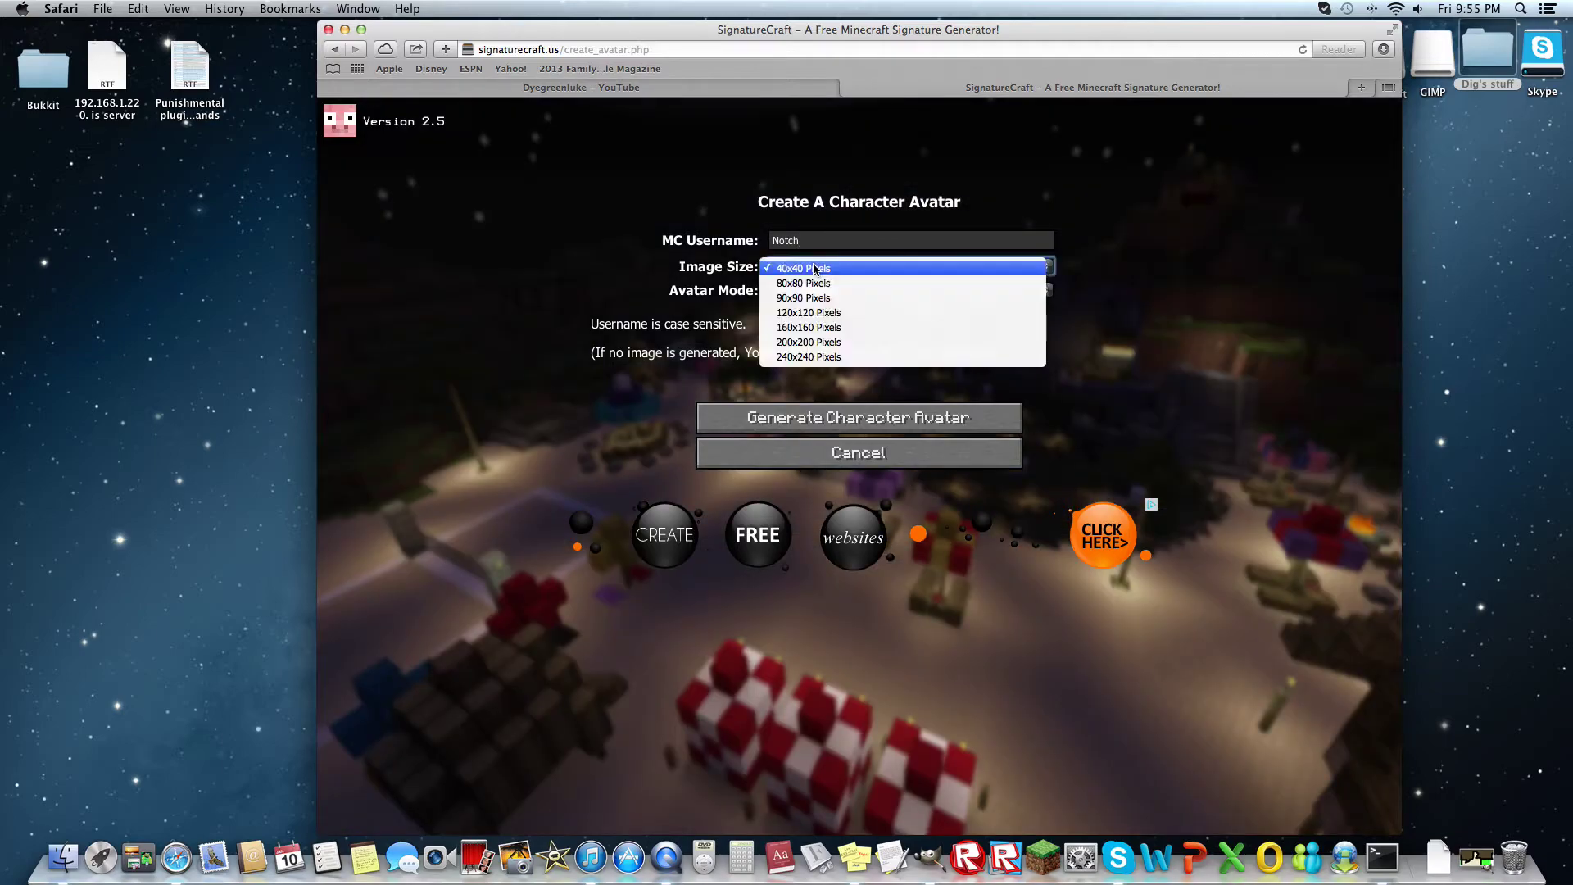
left_click(804, 357)
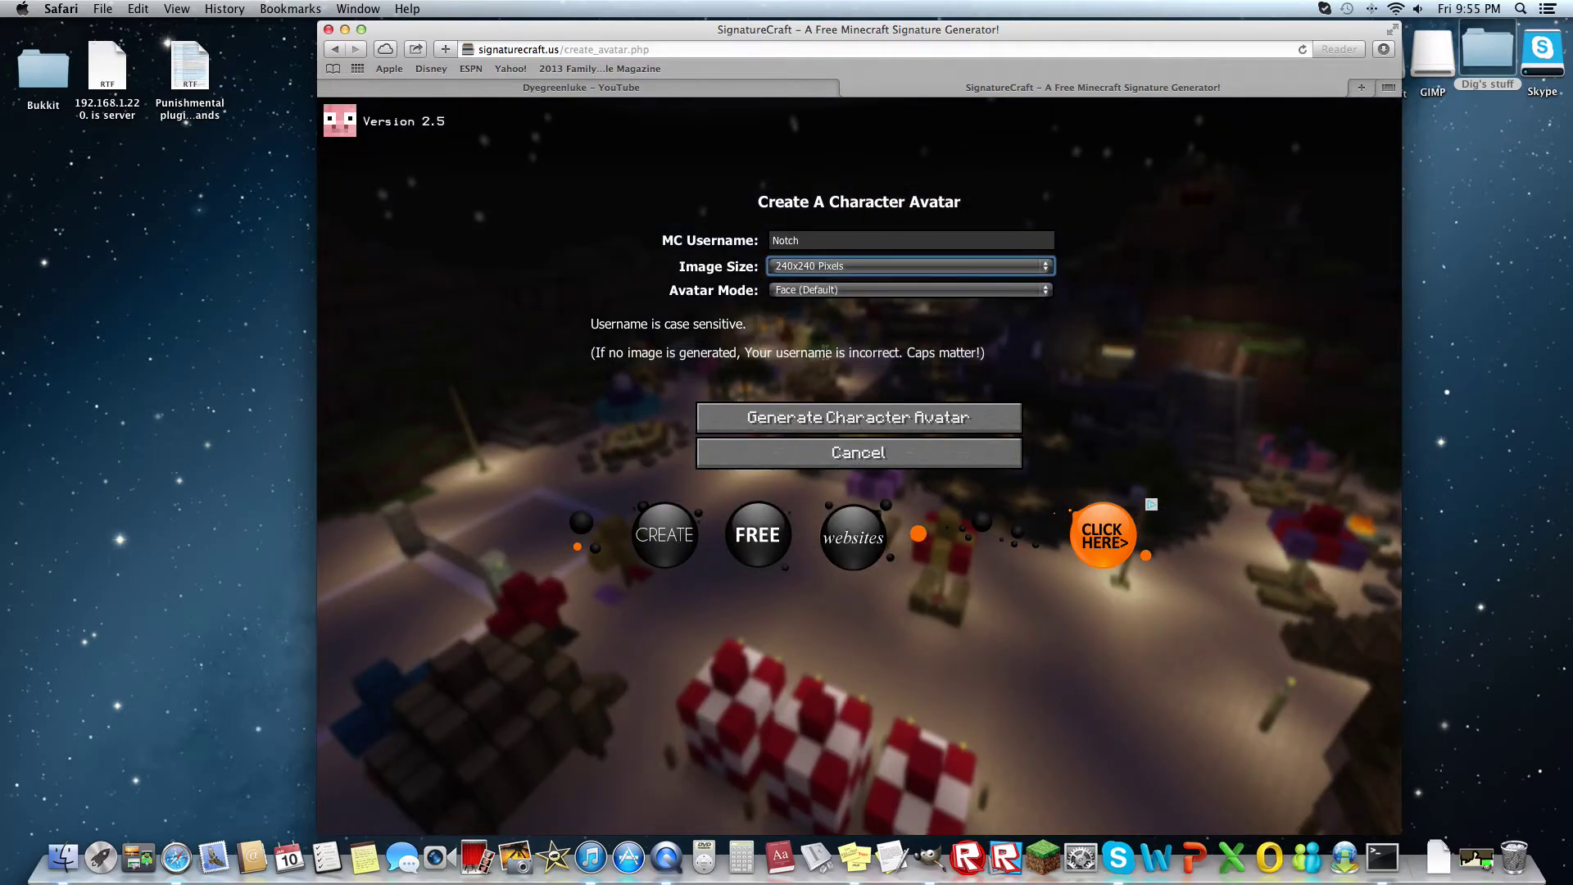
left_click(824, 420)
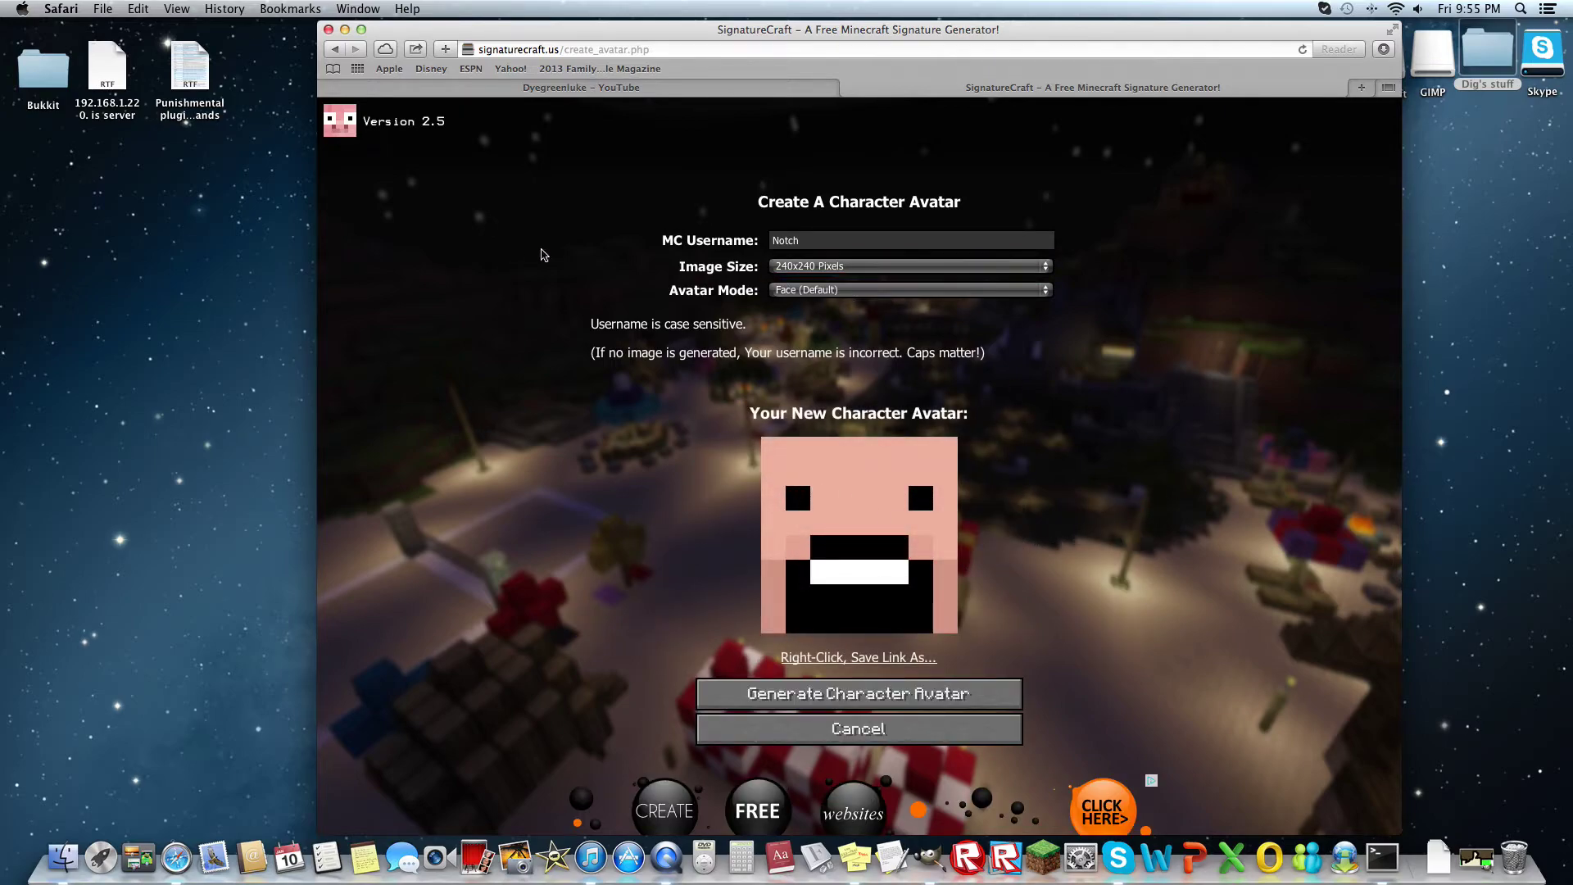
left_click_drag(467, 39, 590, 38)
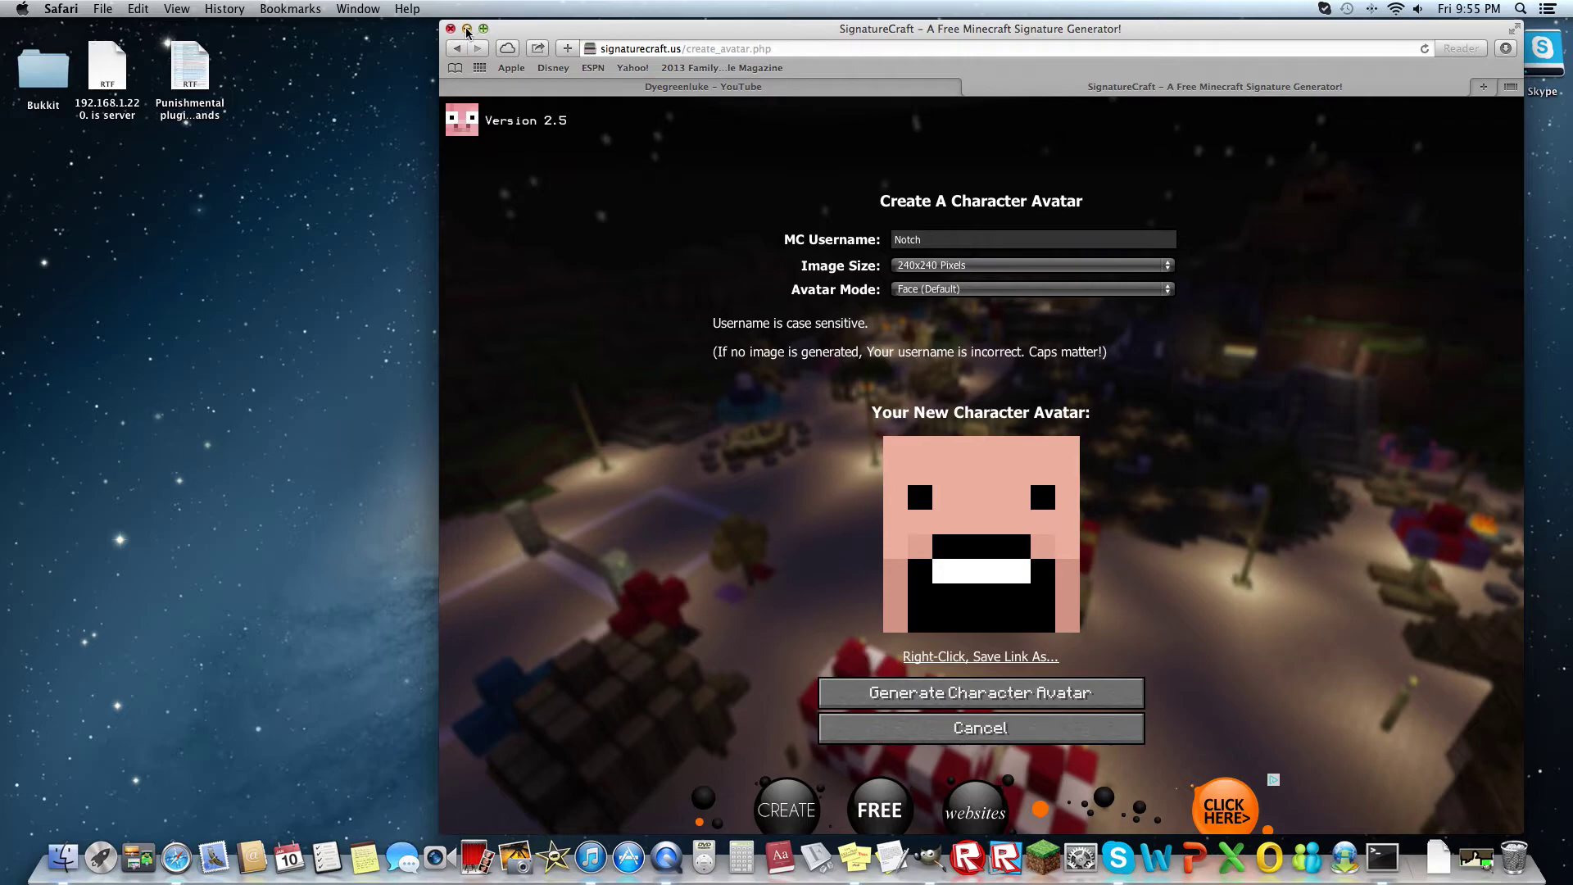
left_click(969, 88)
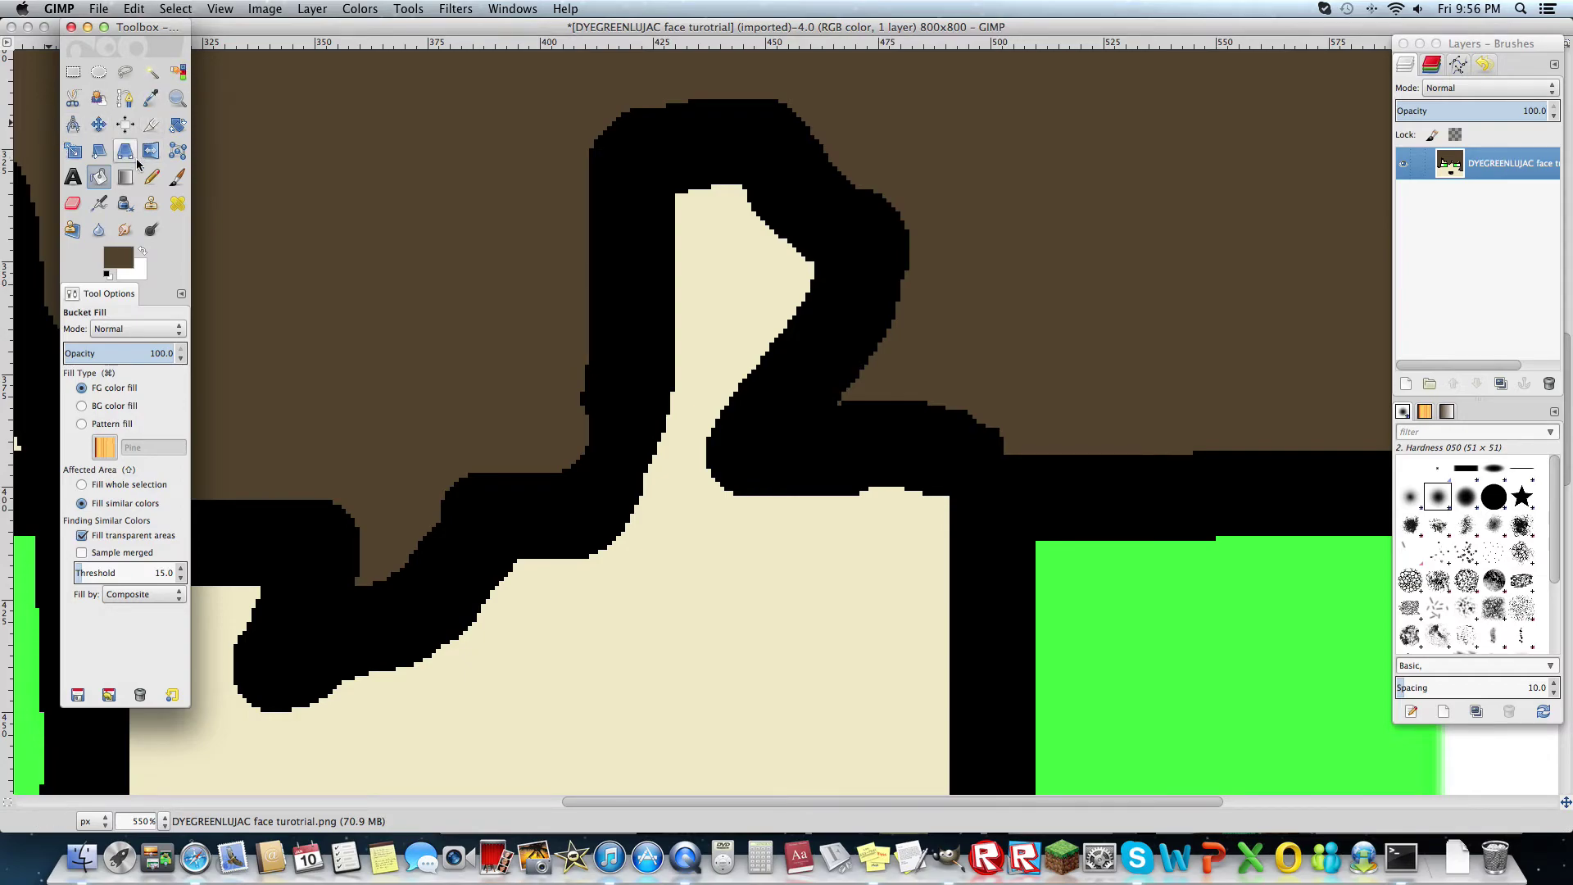
Zoom out repeatedly until the whole 800×800 face shows at 100%
left_click(178, 98)
left_click(83, 378)
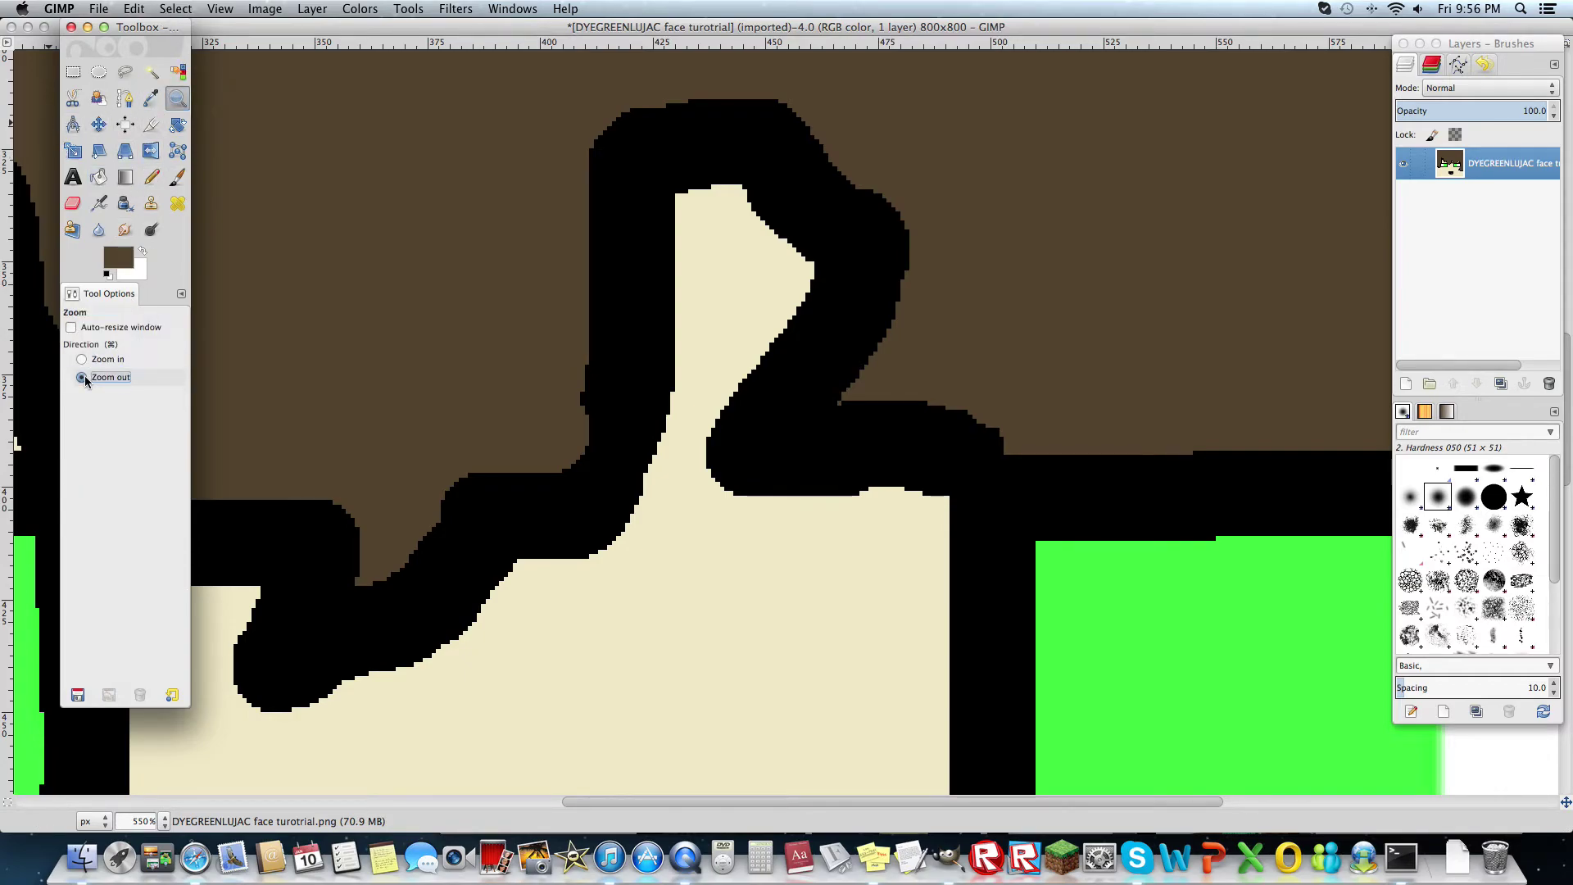
left_click(604, 340)
left_click(602, 339)
left_click(602, 337)
left_click(601, 336)
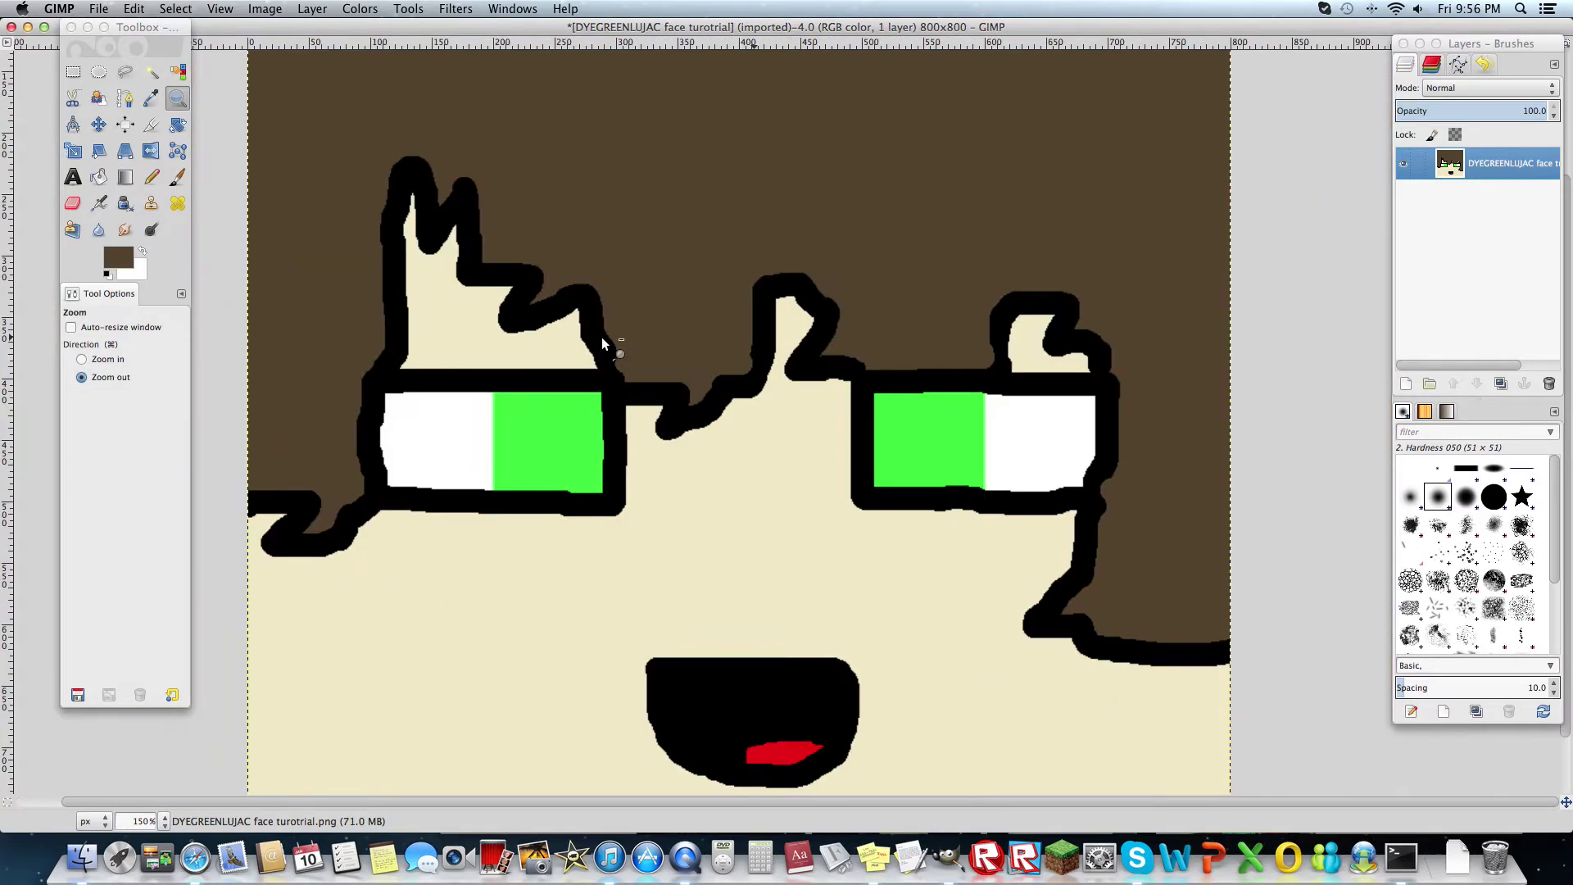
left_click(601, 337)
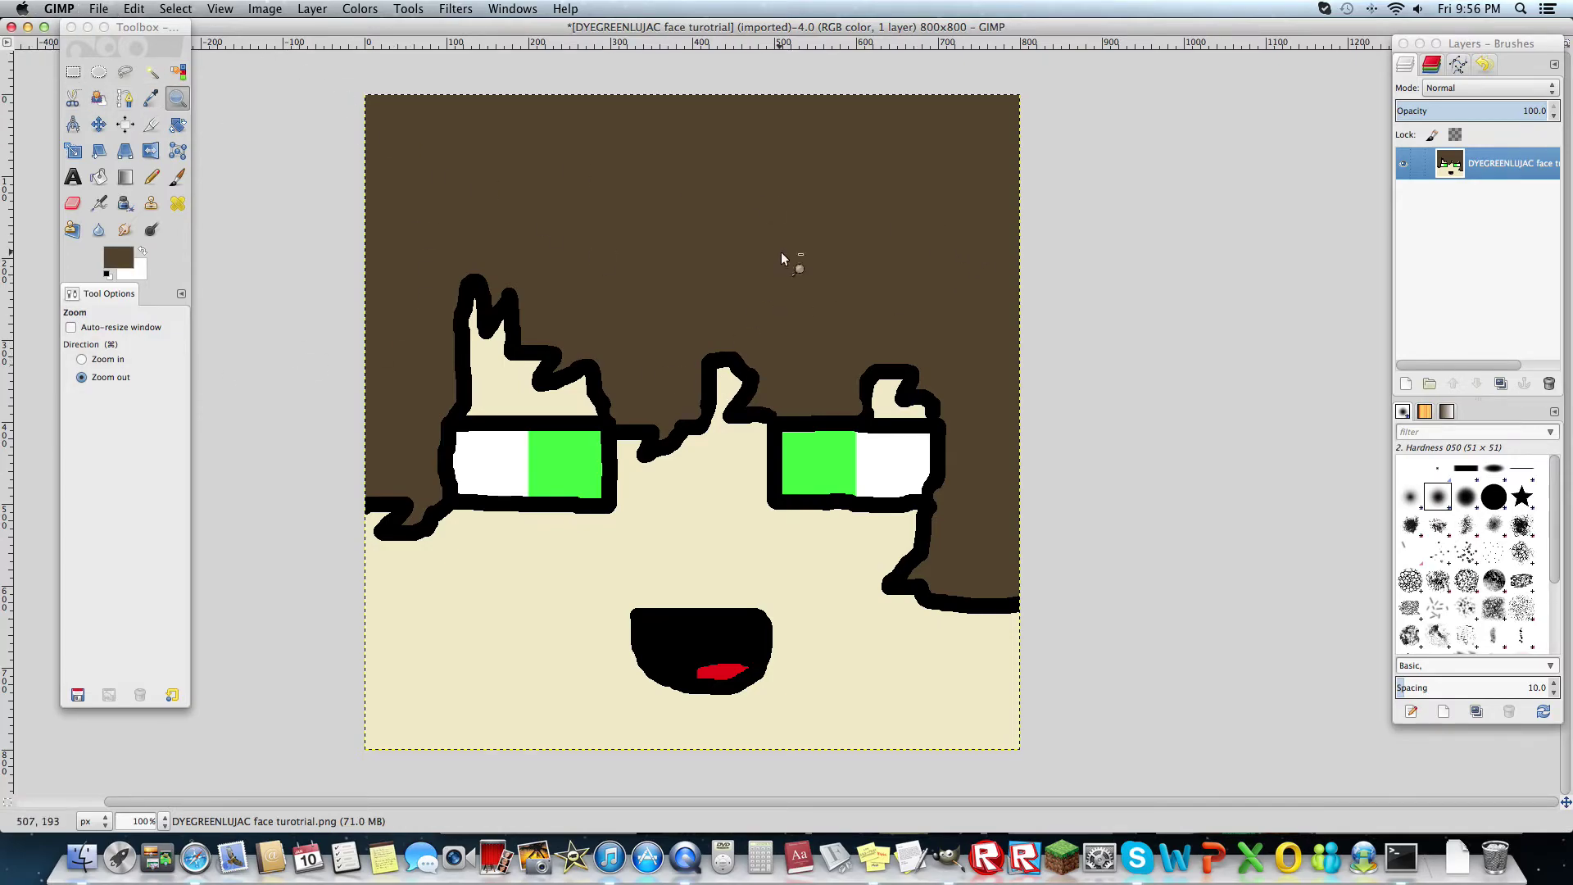
left_click(98, 10)
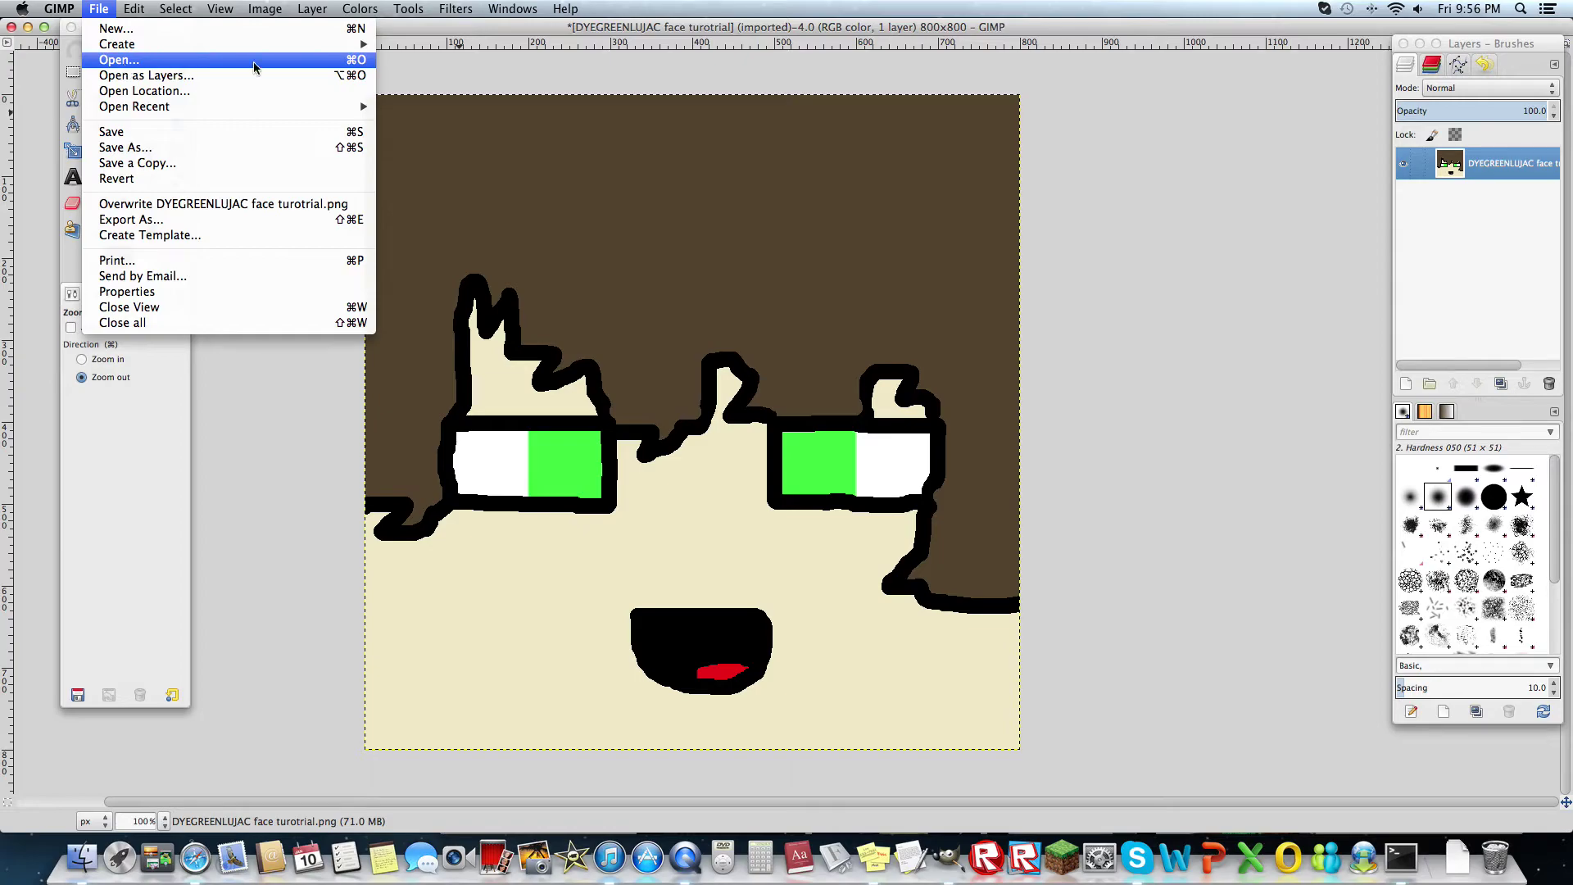
left_click(538, 72)
left_click(264, 9)
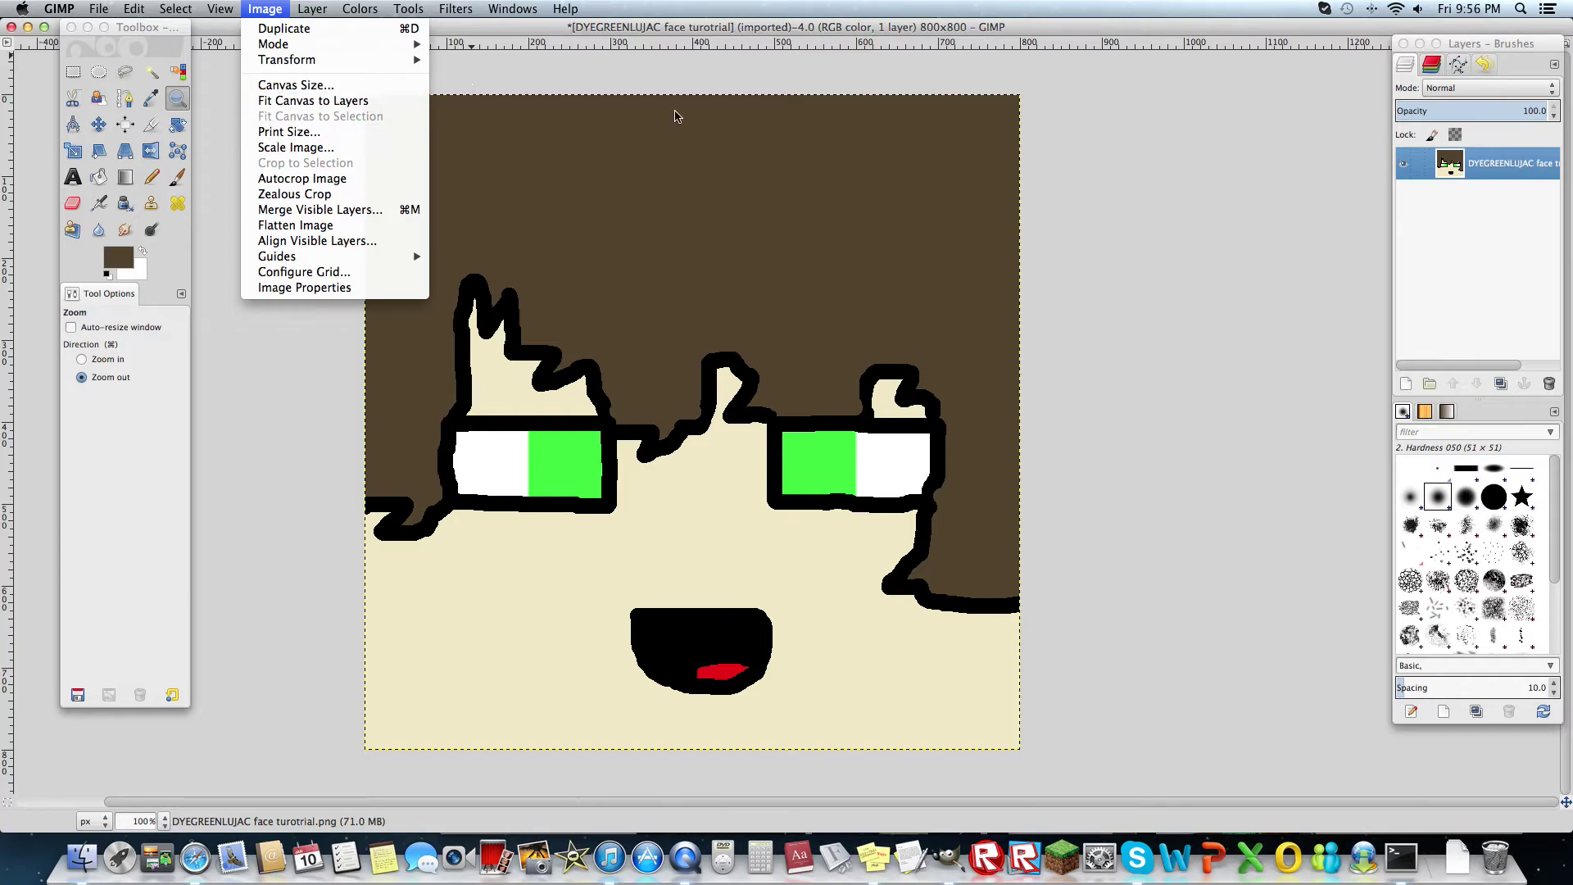
key("super+Tab")
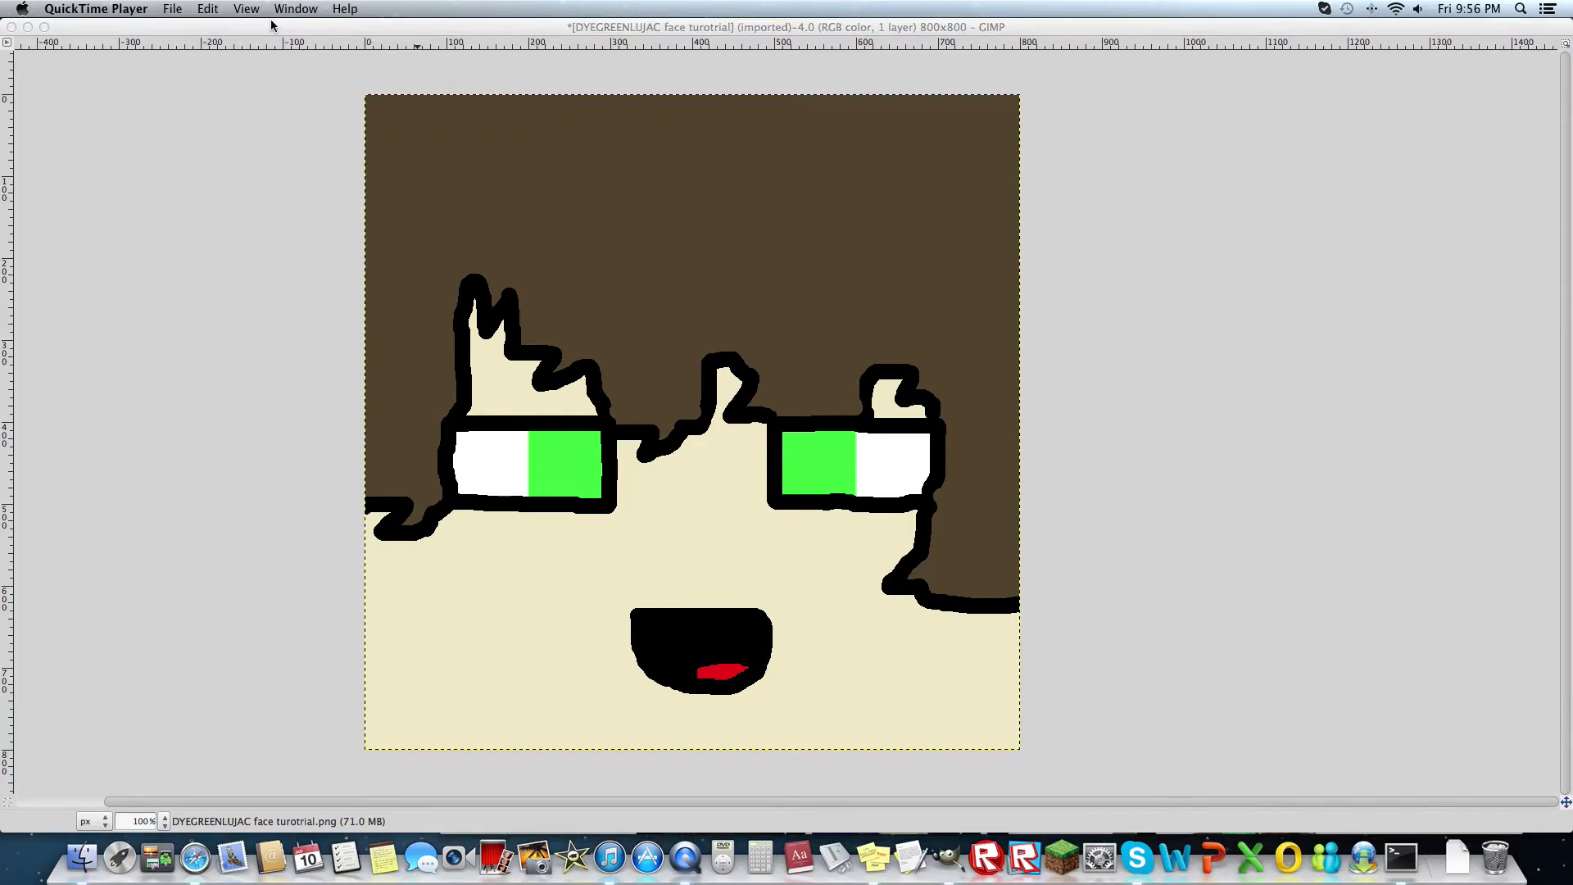
left_click(343, 268)
left_click(266, 10)
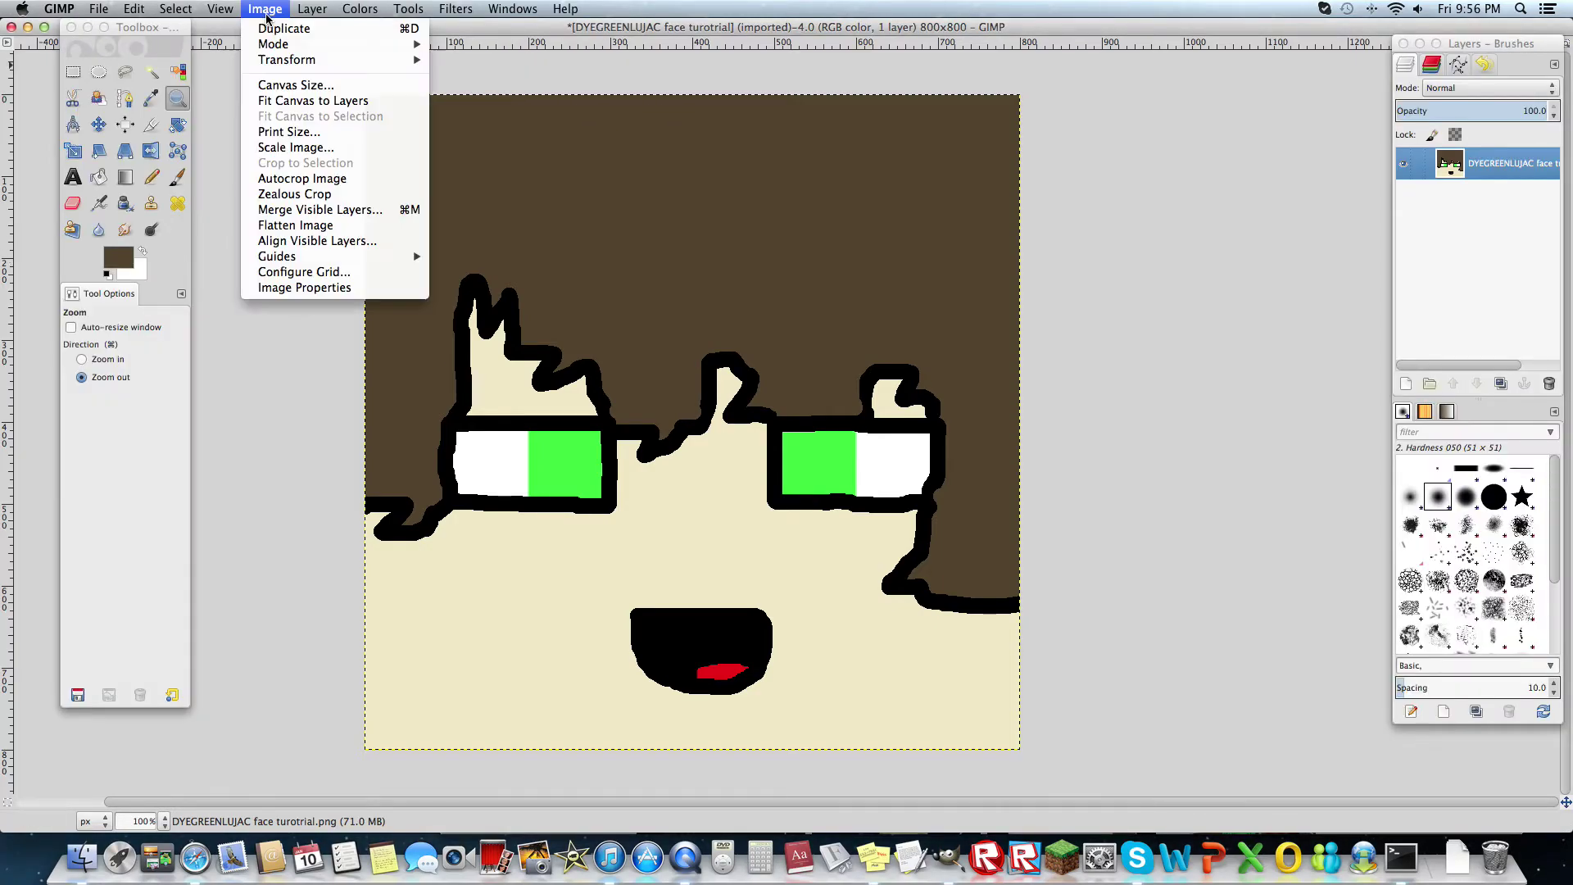
key("super+Tab")
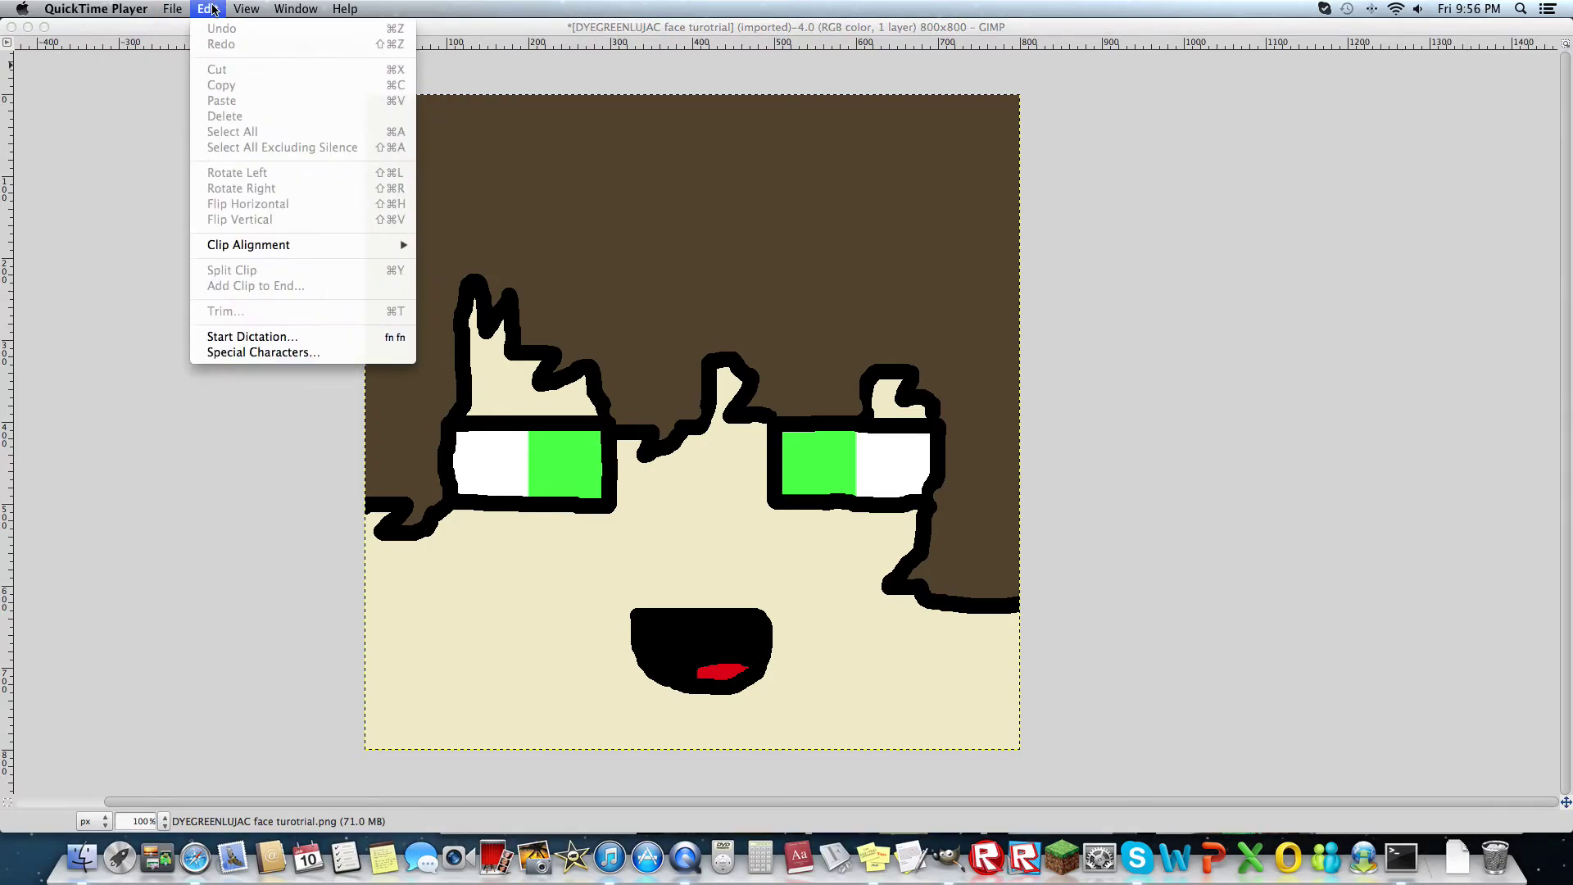
mouse_move(148, 12)
left_click(220, 239)
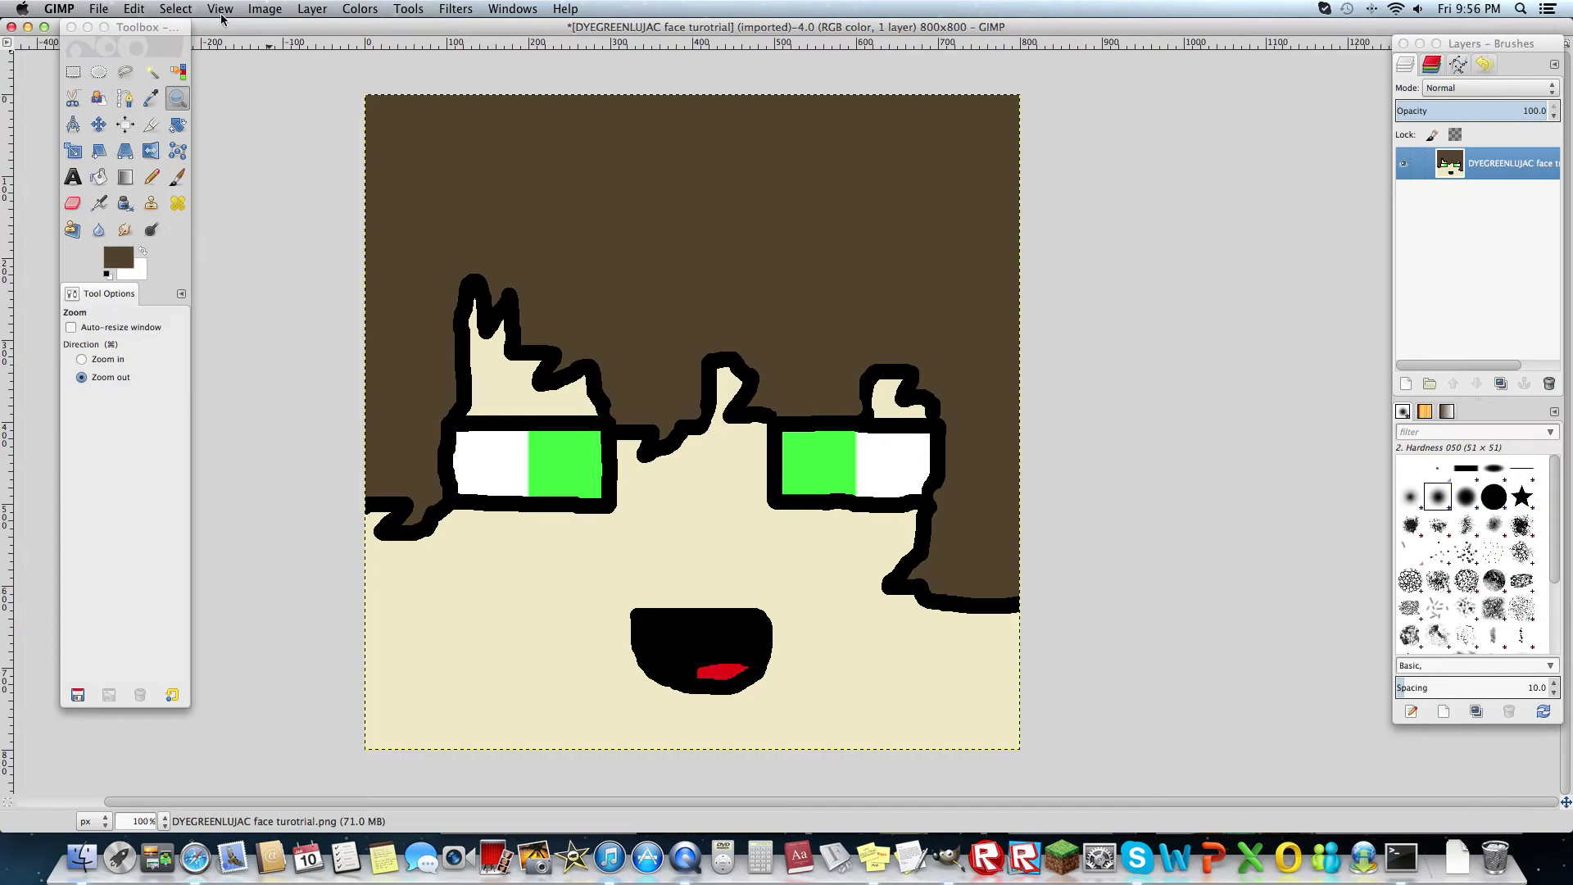
left_click(263, 10)
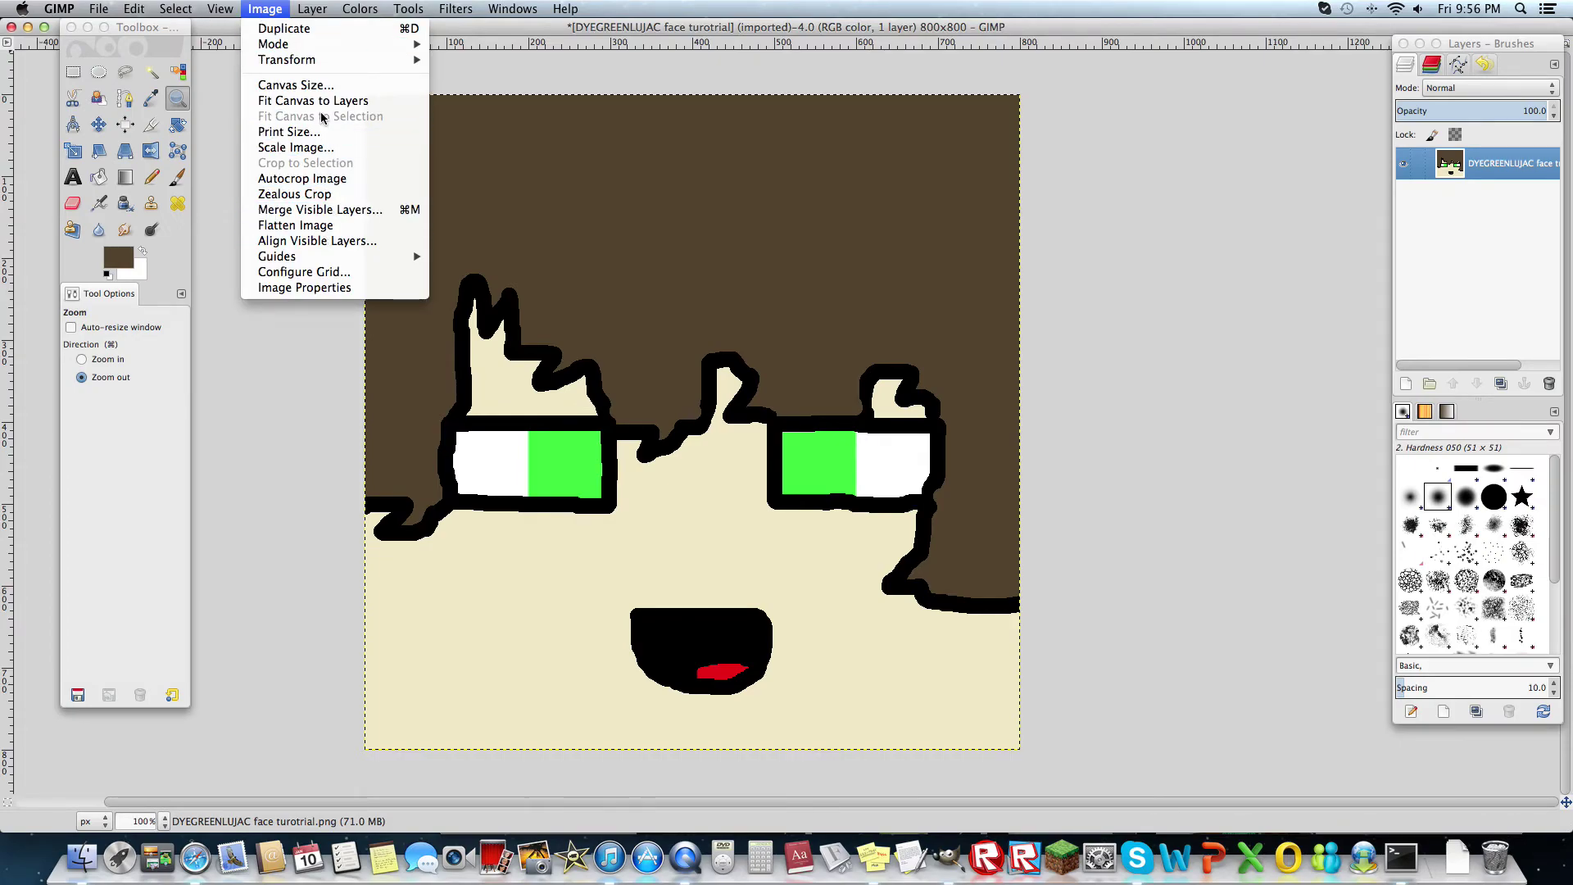
left_click(320, 147)
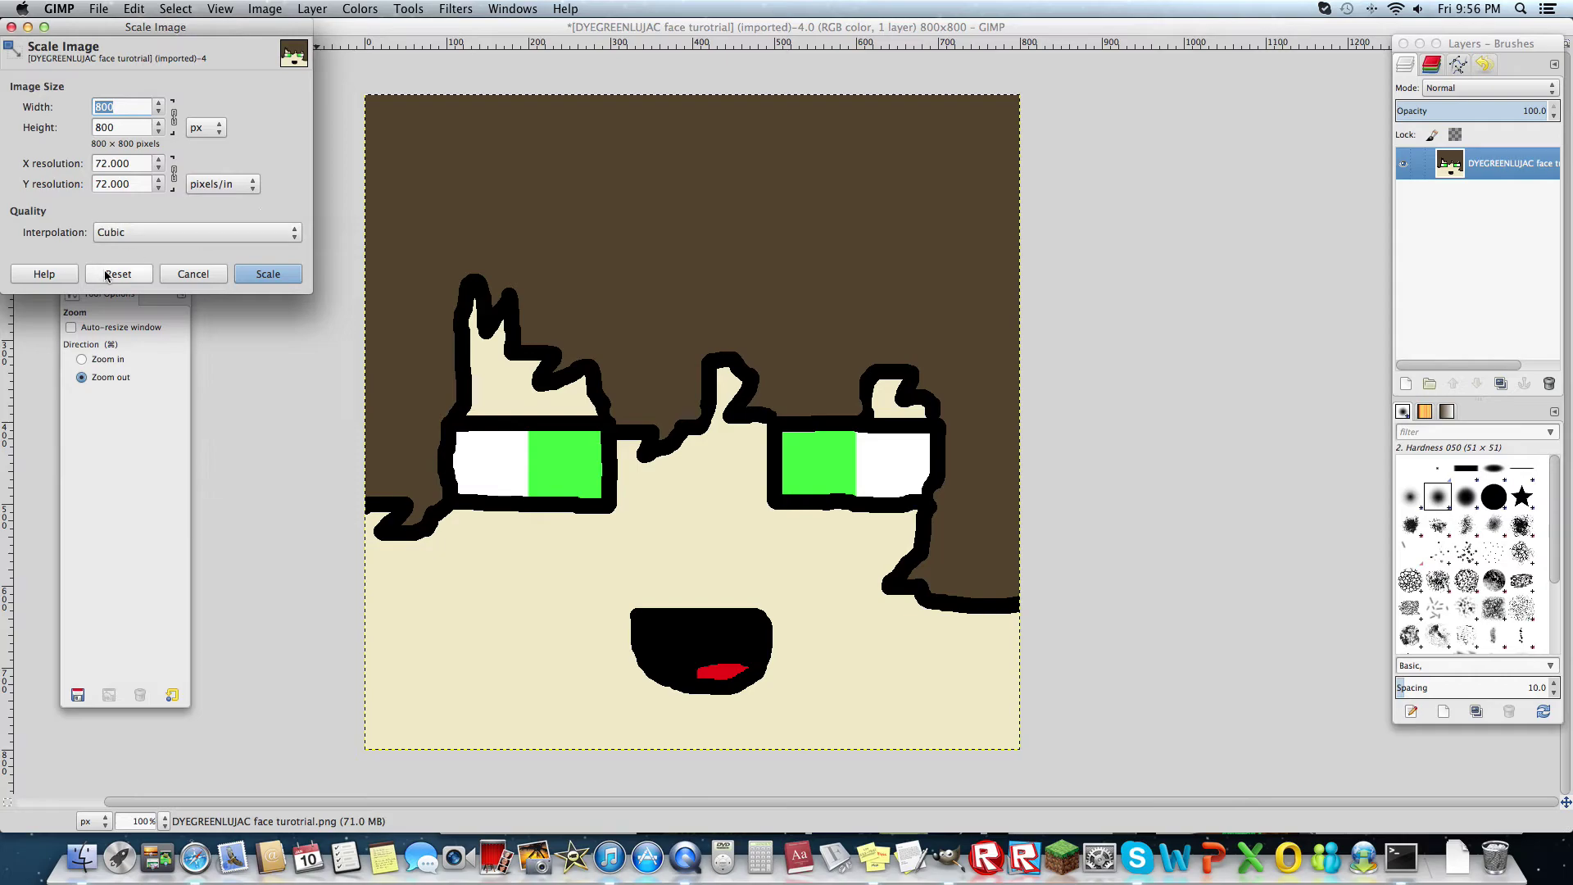
left_click_drag(236, 29, 580, 75)
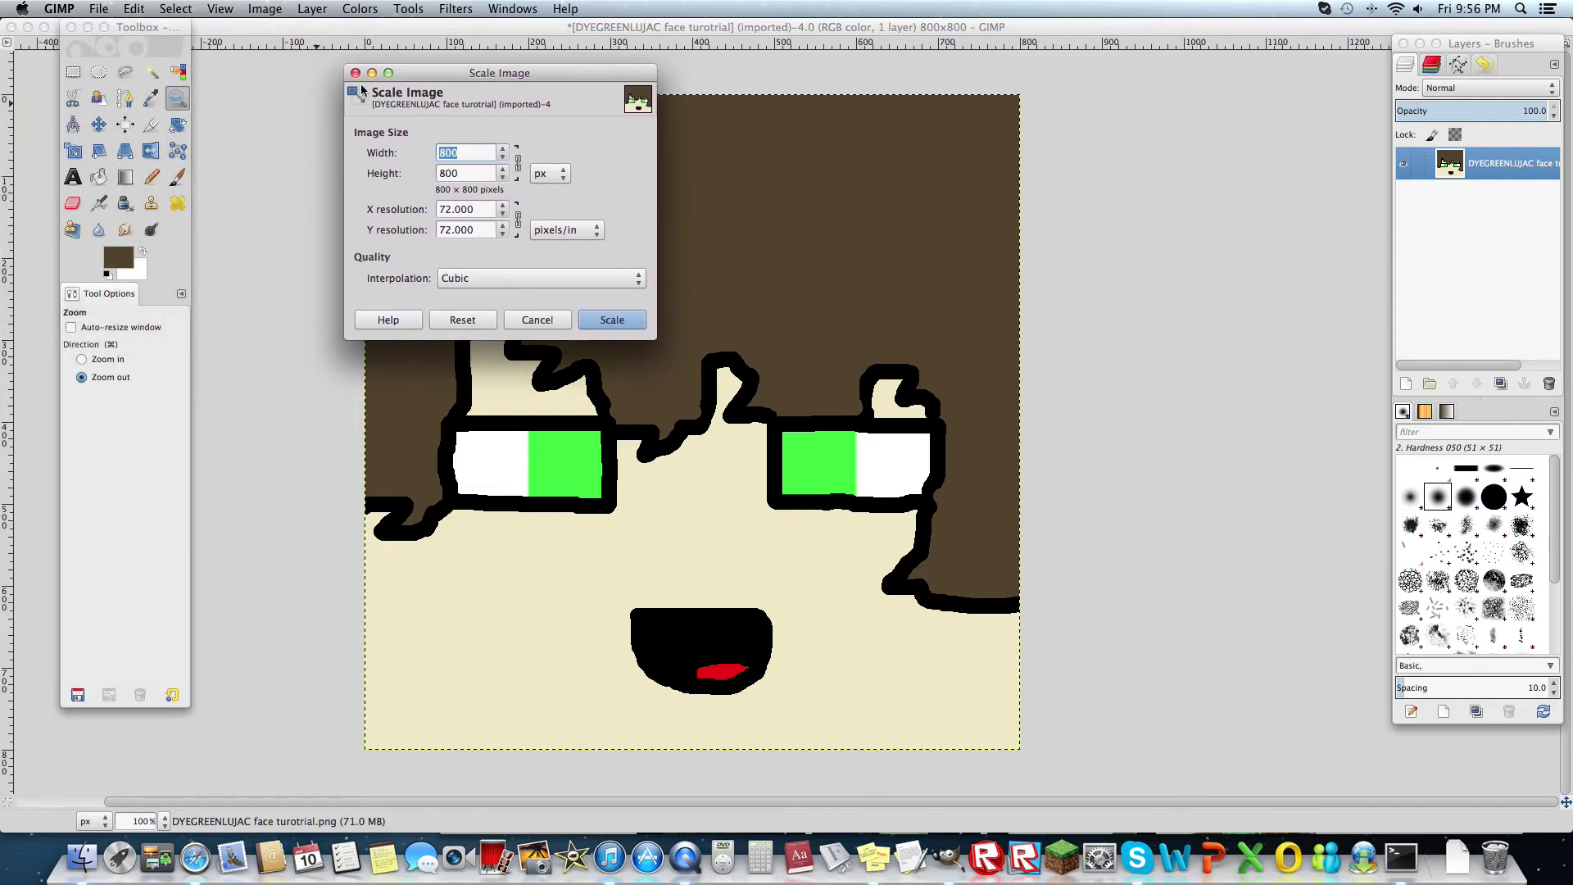
left_click(355, 73)
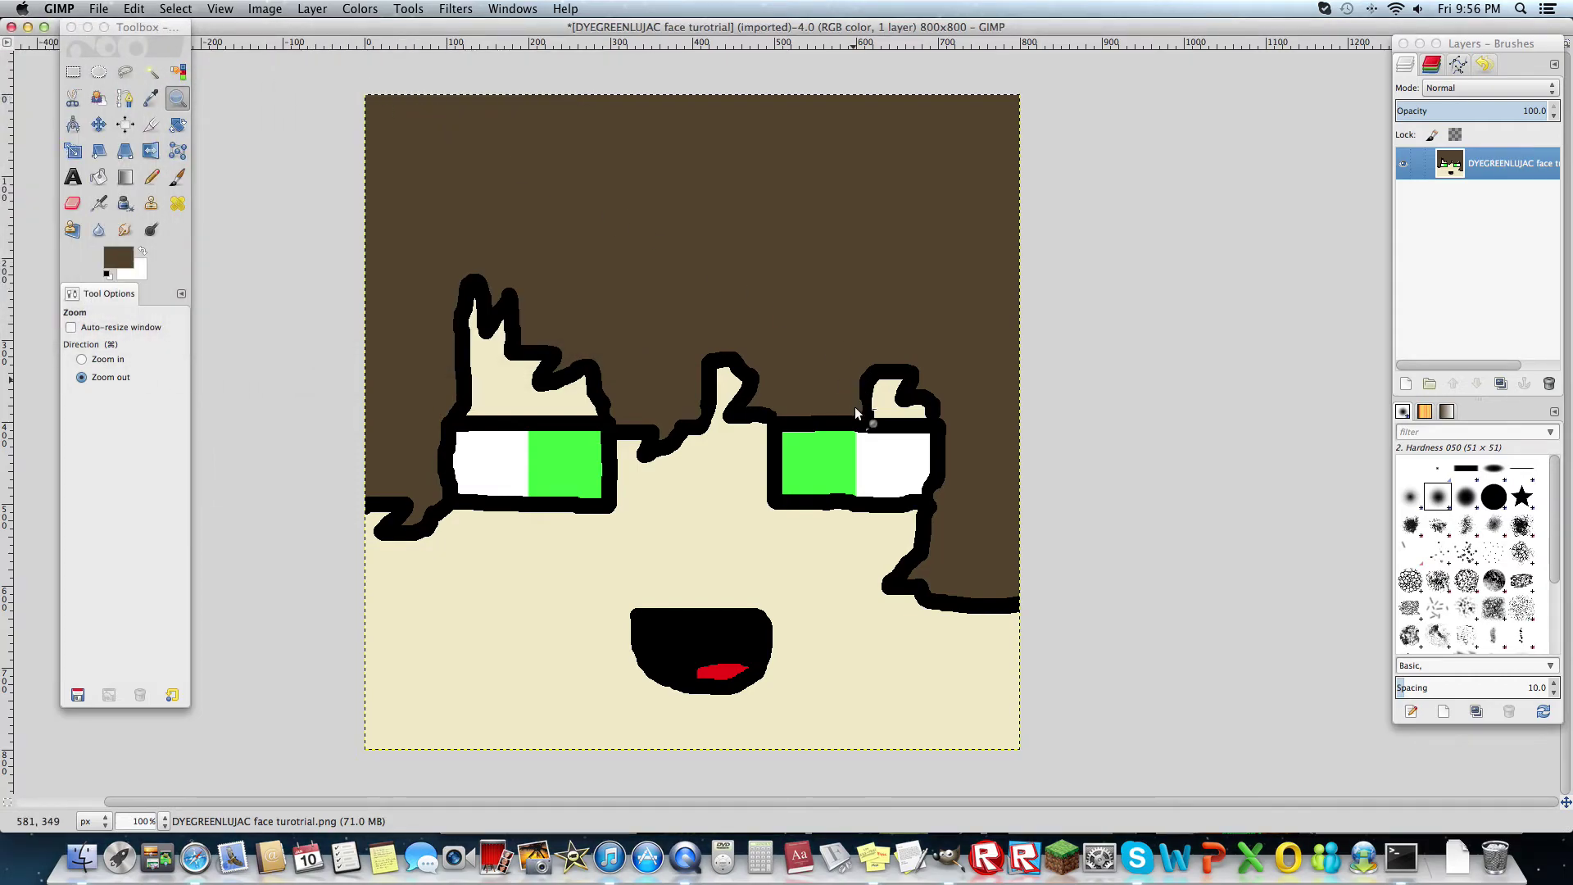
Choose the Pencil tool with a dark brown foreground colour
left_click(151, 177)
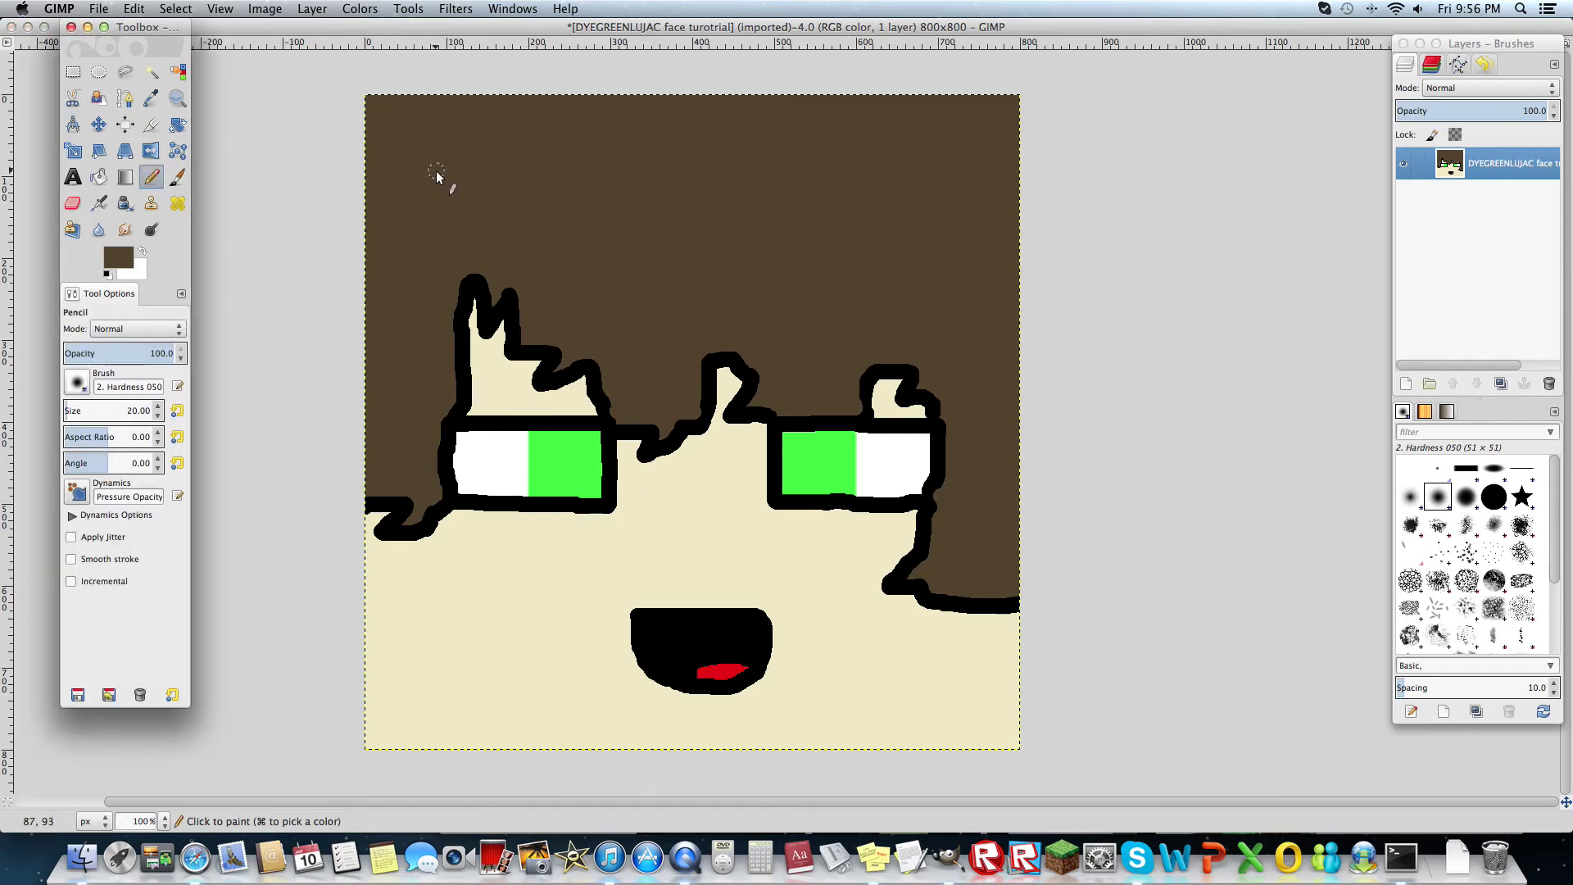
left_click(408, 164)
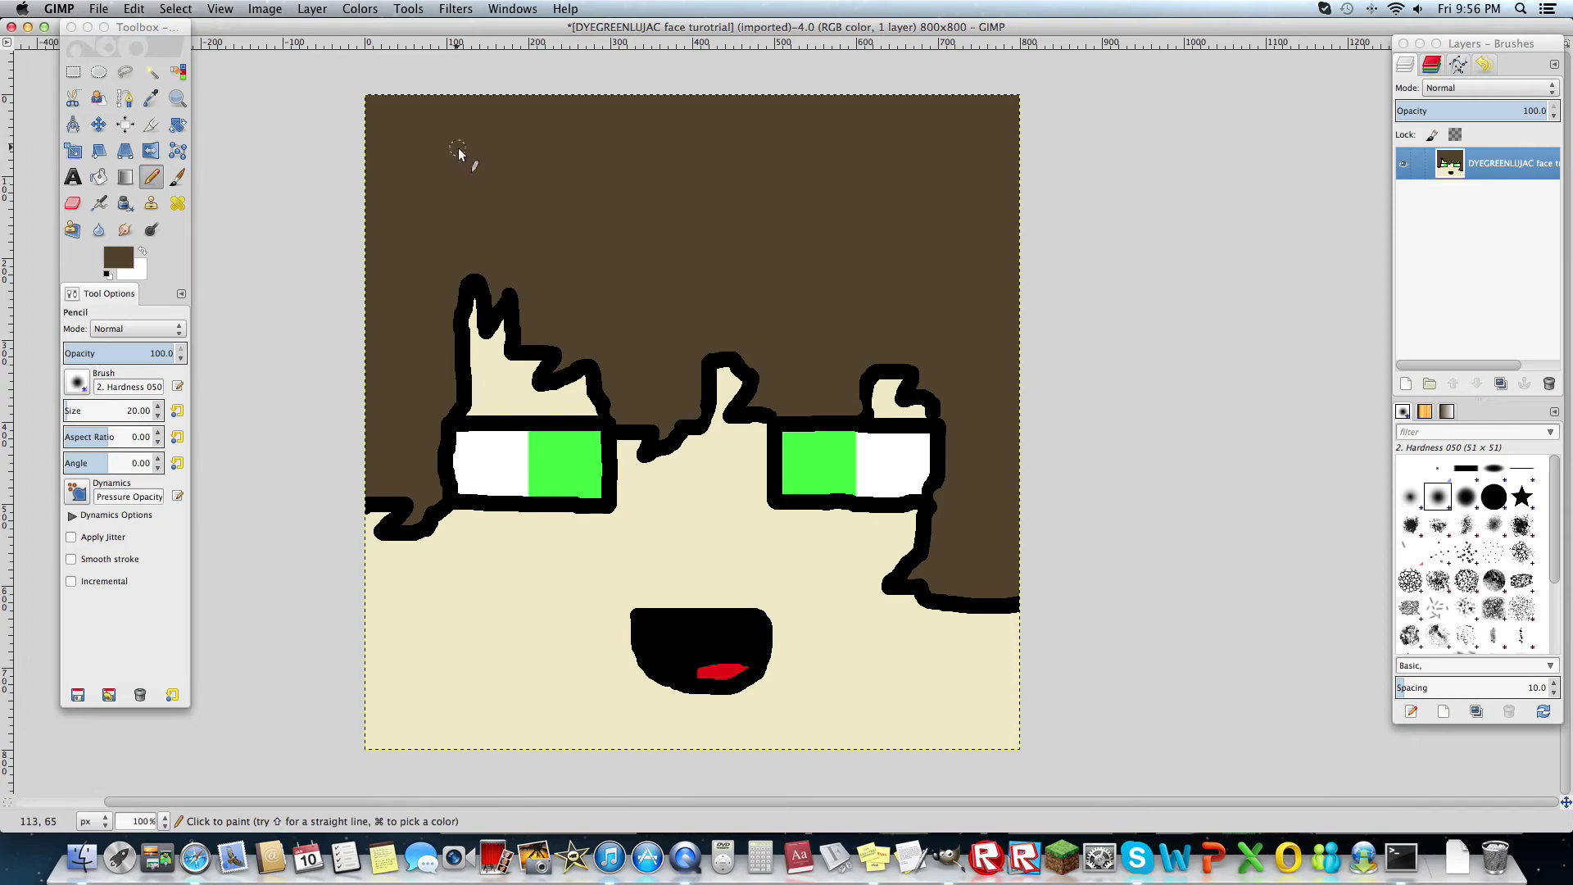
left_click(118, 256)
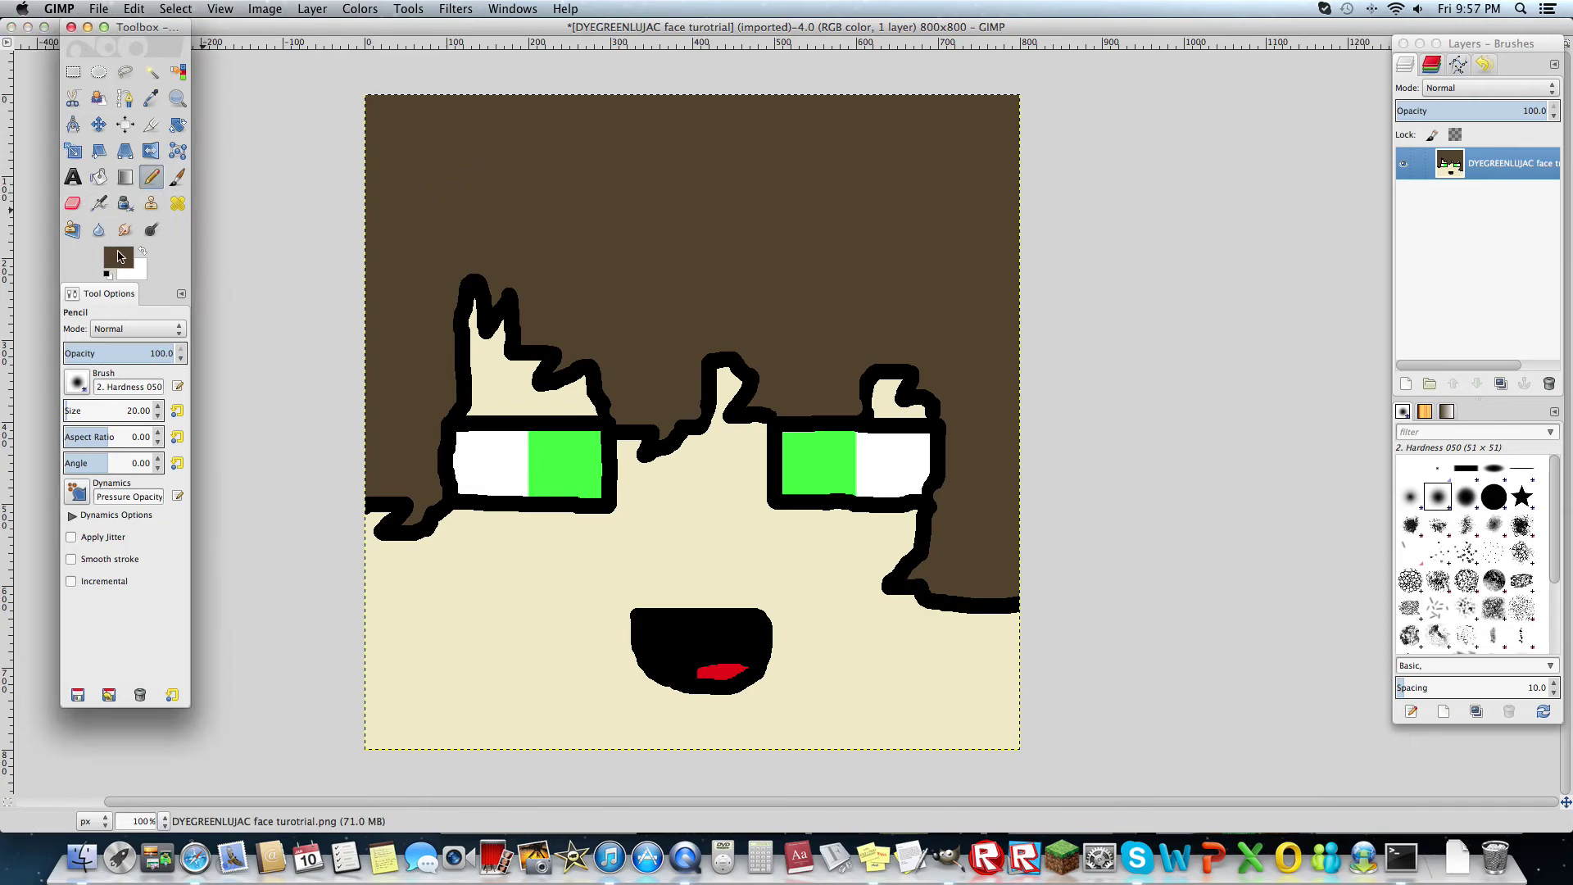
left_click(316, 234)
left_click(292, 274)
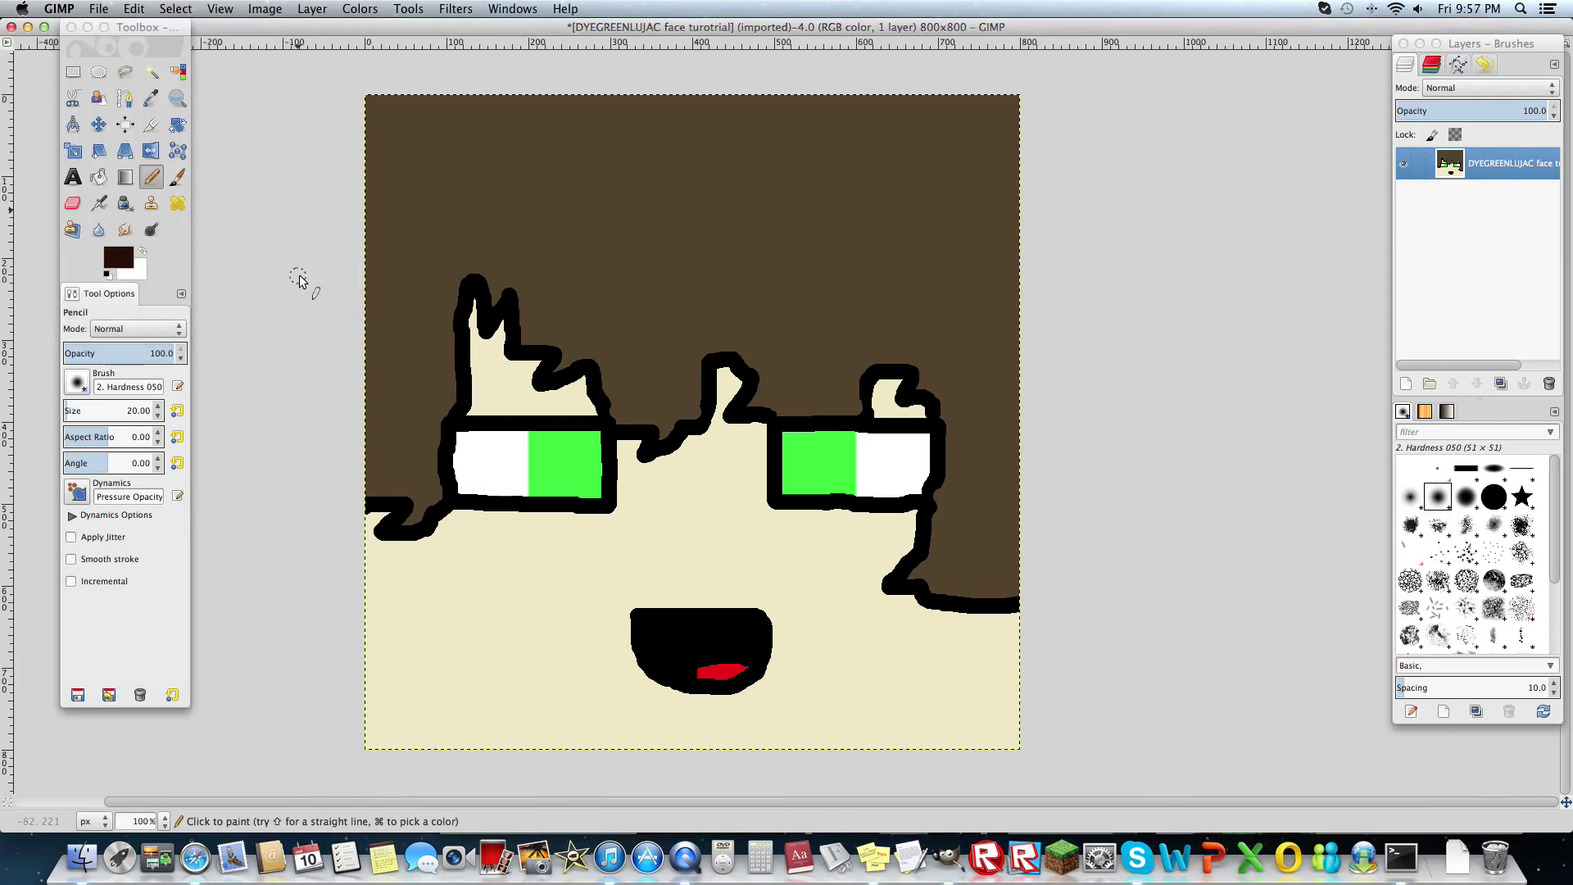
Draw trial dark brown strokes and a dot in the hair, undoing the last stroke
mouse_move(432, 171)
left_mouse_down()
mouse_move(463, 220)
mouse_move(531, 159)
left_mouse_up()
mouse_move(624, 182)
left_mouse_down()
mouse_move(680, 218)
mouse_move(708, 187)
left_mouse_up()
left_click(754, 243)
left_click_drag(834, 286, 837, 238)
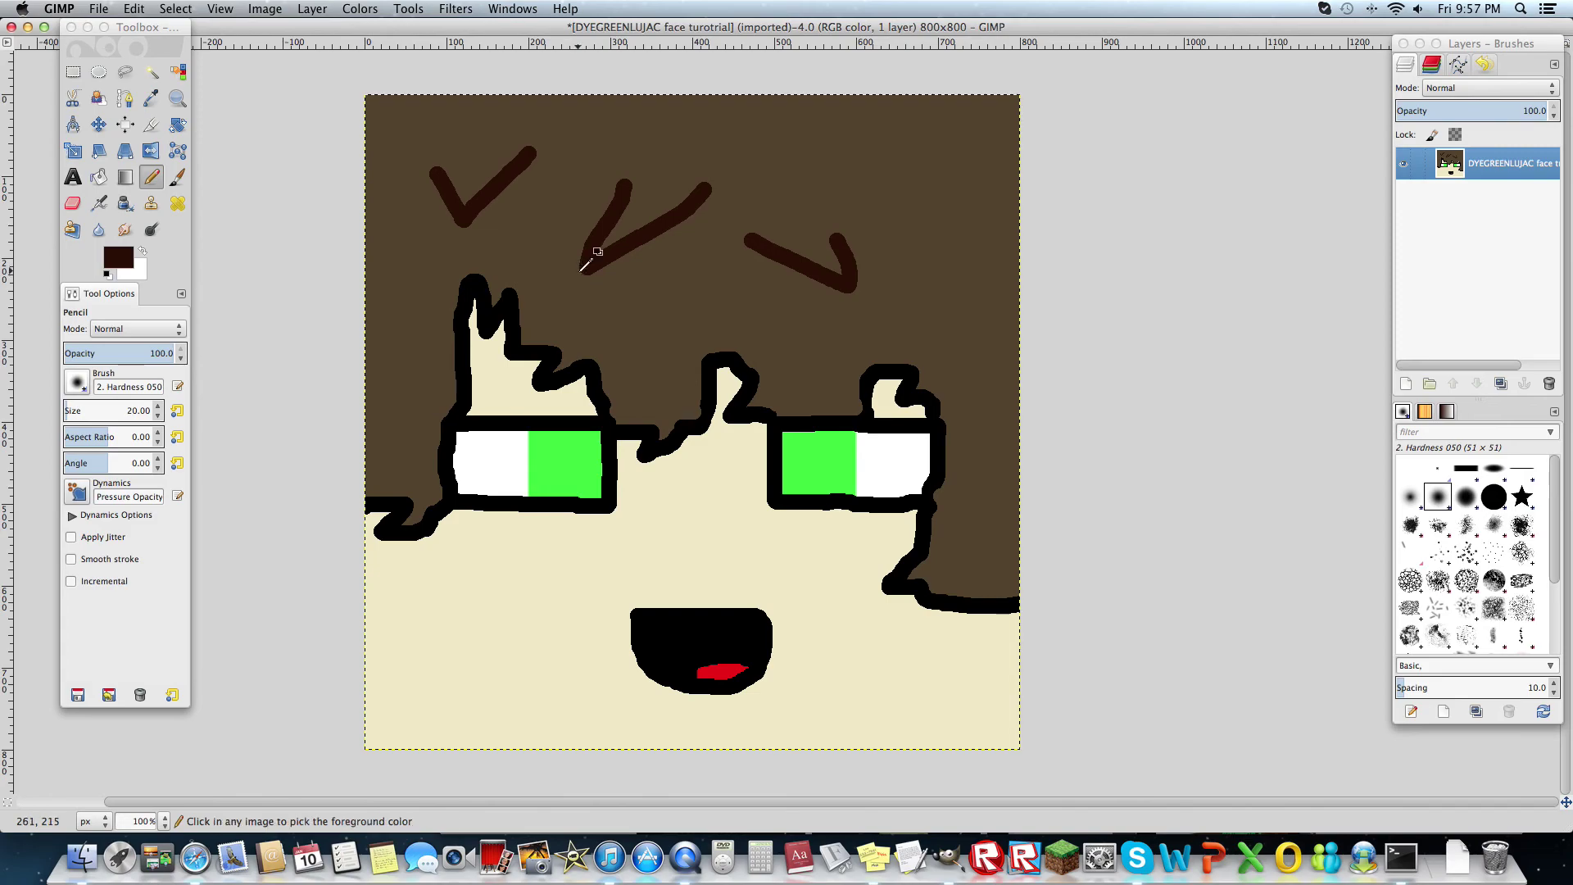
key("super+z")
key("super+z")
key("super+z")
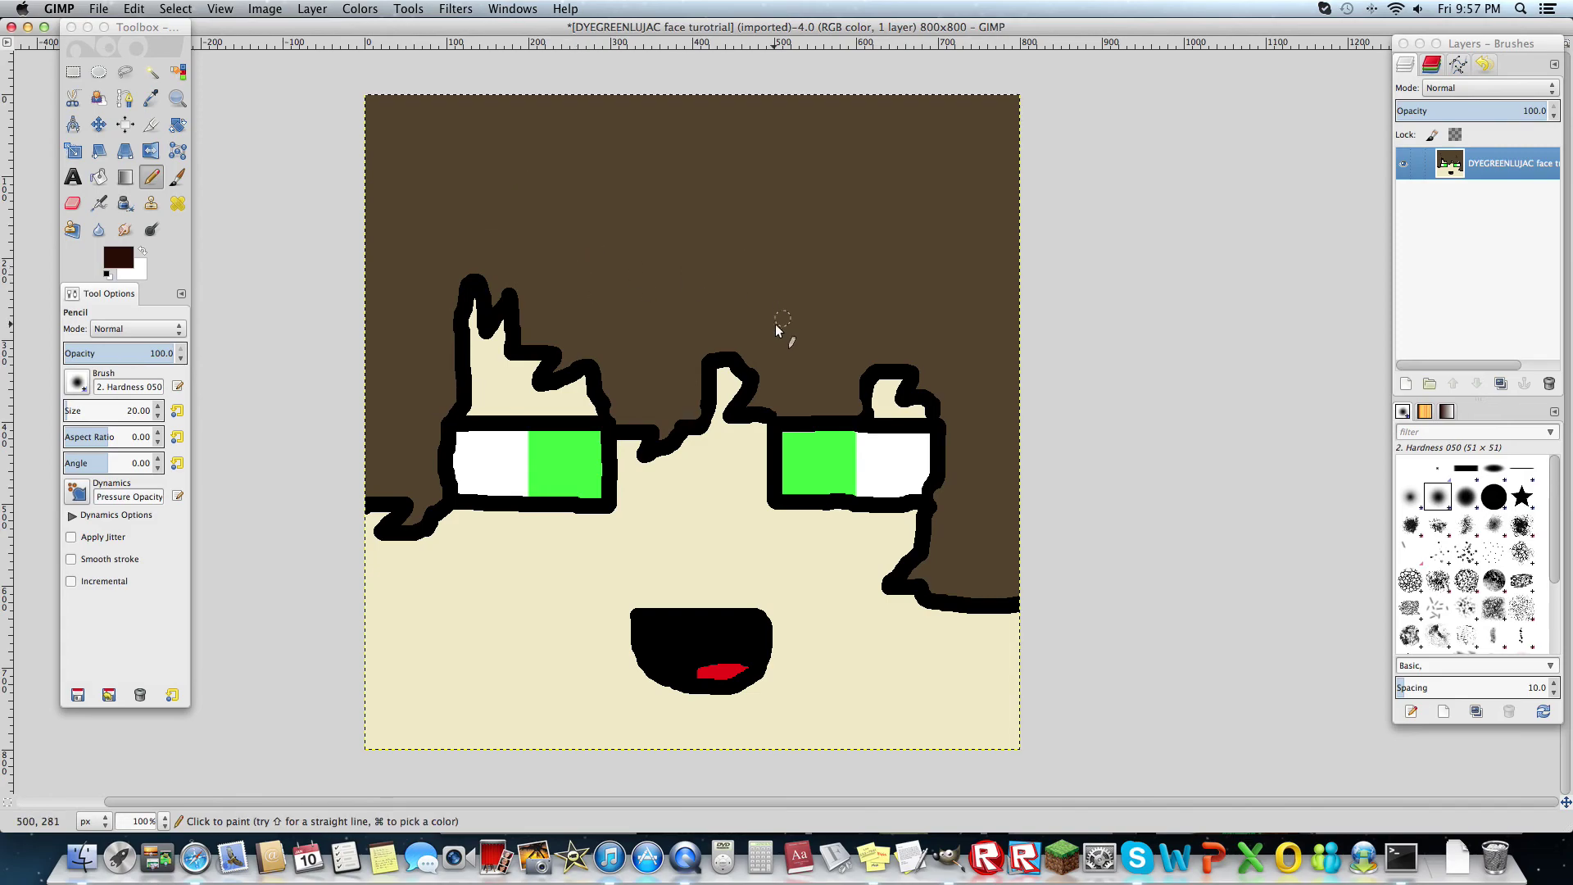